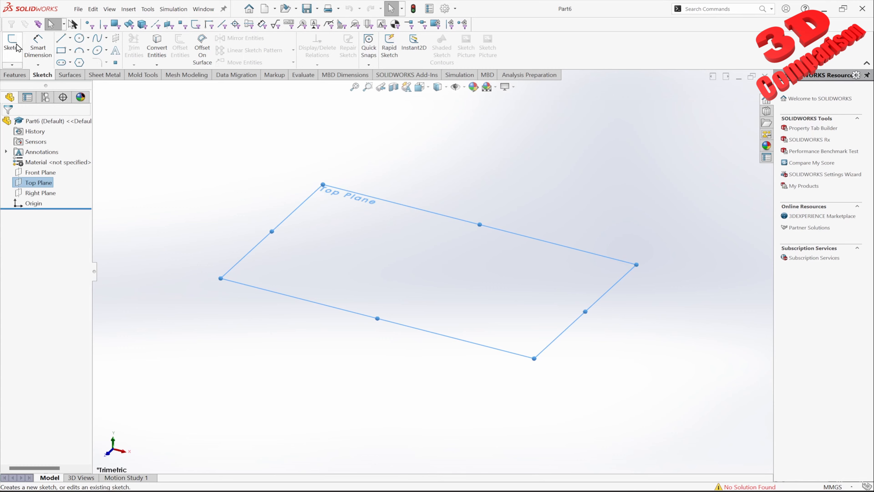
Insert the reference image as a sketch picture in a new sketch on the Top Plane
click(472, 51)
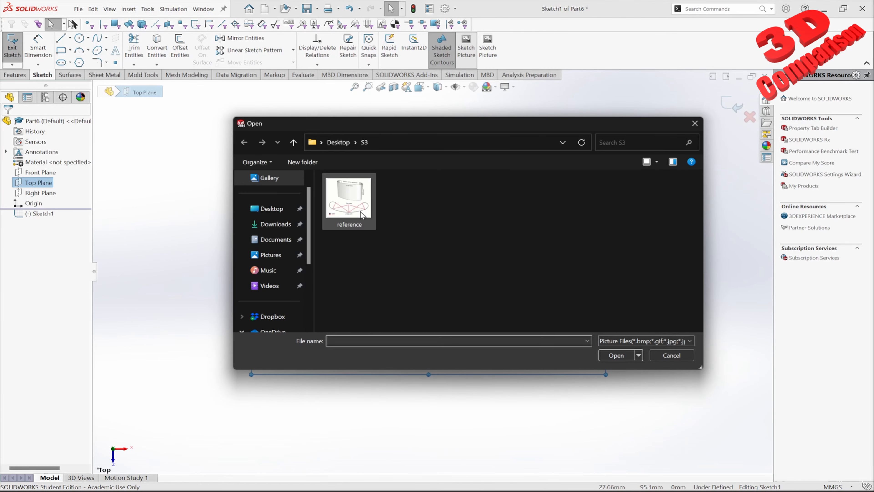
click(353, 214)
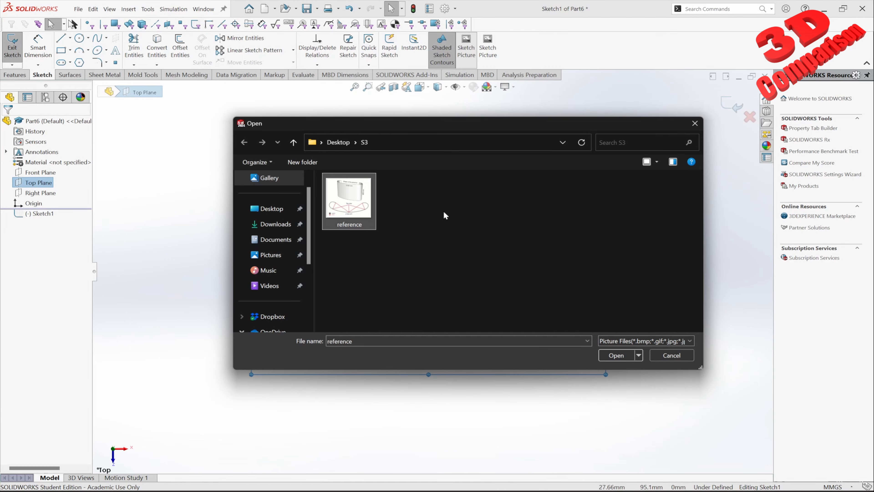
click(628, 355)
Move the sketch picture so the junction of the red stand lines on the black top-view curve sits on the origin
scroll(546, 216, up, 4)
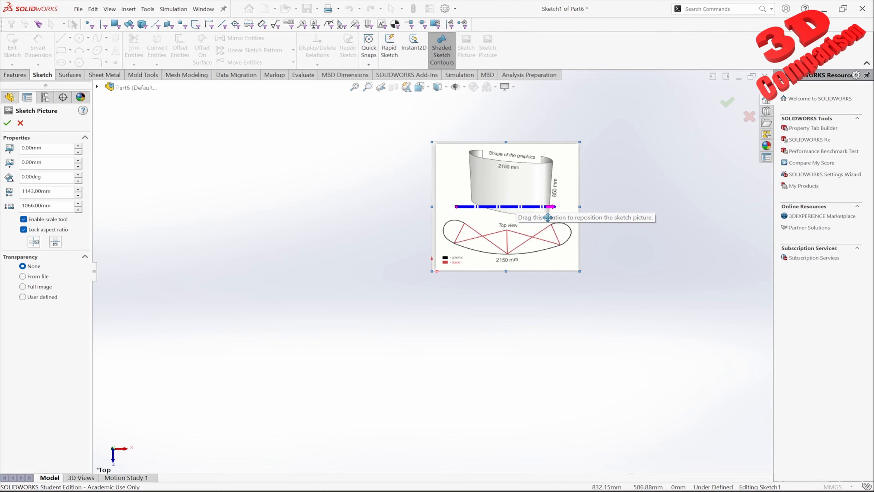
scroll(548, 216, down, 2)
drag(511, 170, 407, 176)
scroll(363, 279, down, 5)
scroll(364, 282, down, 3)
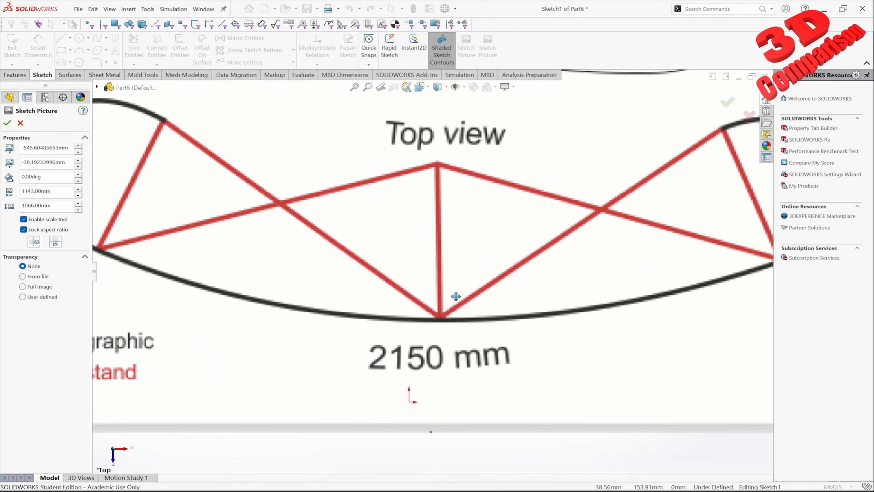
mouse_move(474, 320)
mouse_down()
mouse_move(443, 355)
mouse_move(443, 401)
mouse_up()
scroll(427, 427, down, 4)
scroll(431, 406, down, 3)
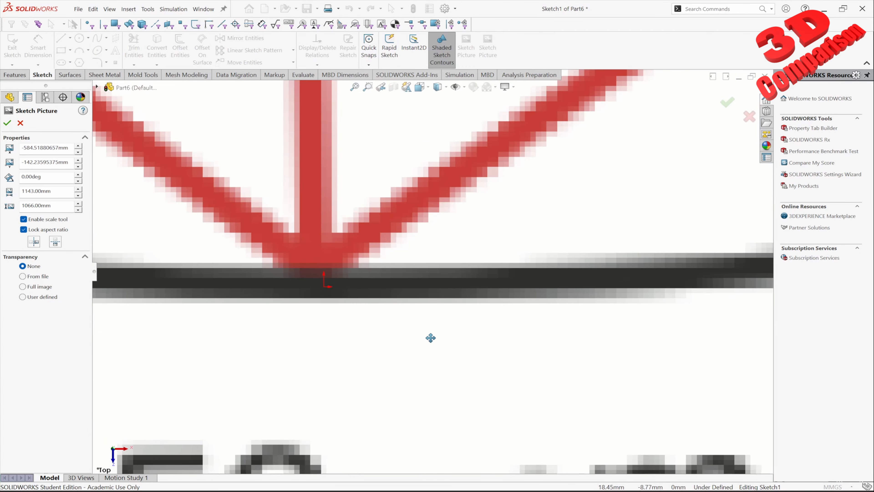
drag(431, 340, 474, 351)
scroll(328, 278, down, 5)
scroll(483, 327, up, 5)
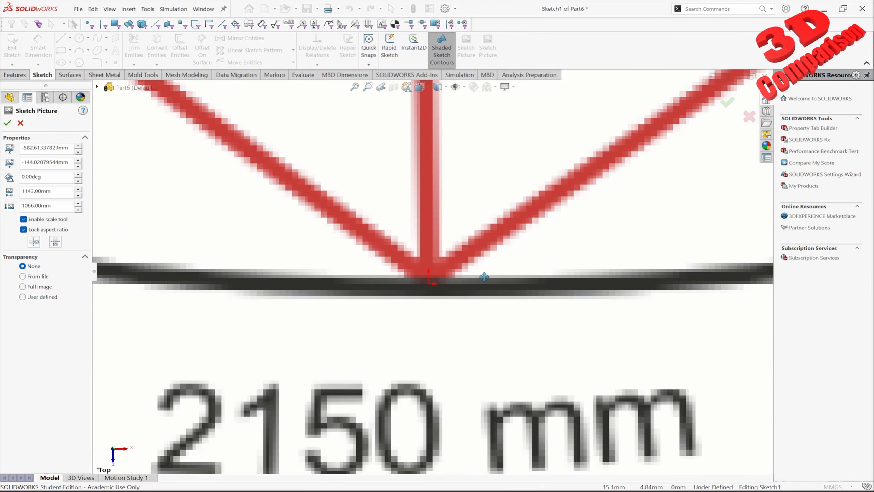
scroll(485, 276, up, 8)
click(8, 124)
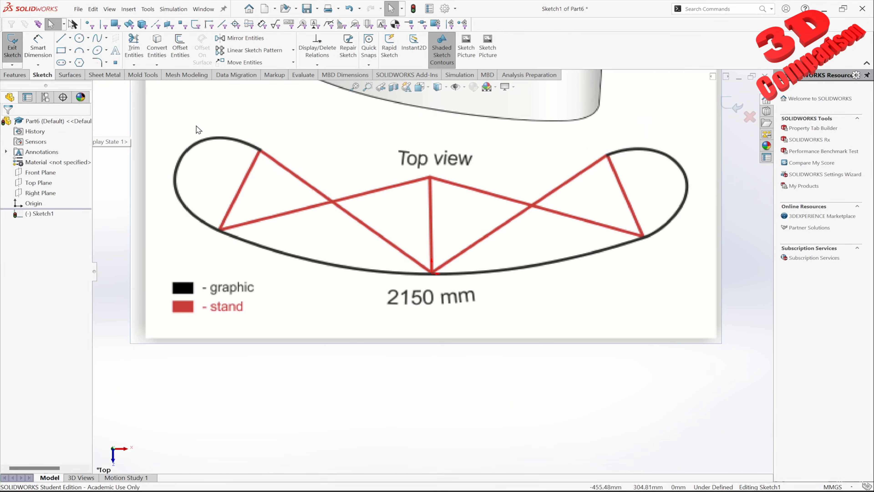
Sketch a vertical centerline about 632 mm long upward from the origin through the middle of the top view
scroll(427, 155, up, 5)
scroll(426, 156, down, 3)
click(70, 37)
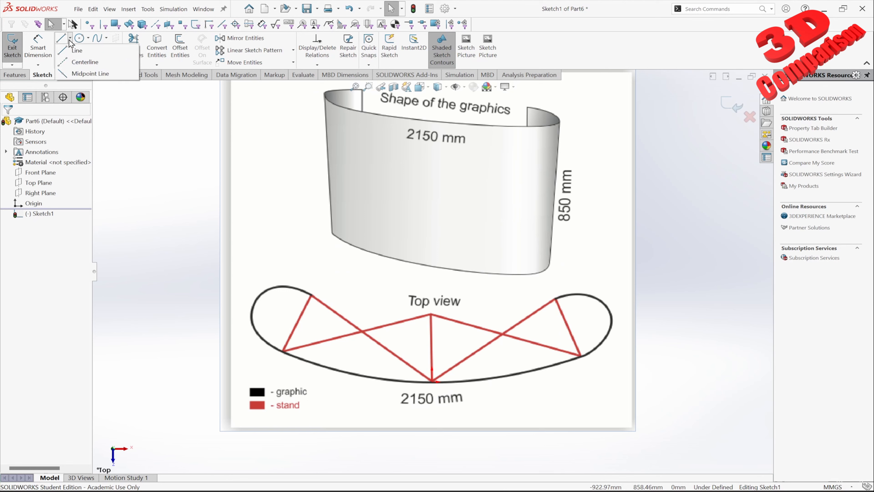
click(86, 62)
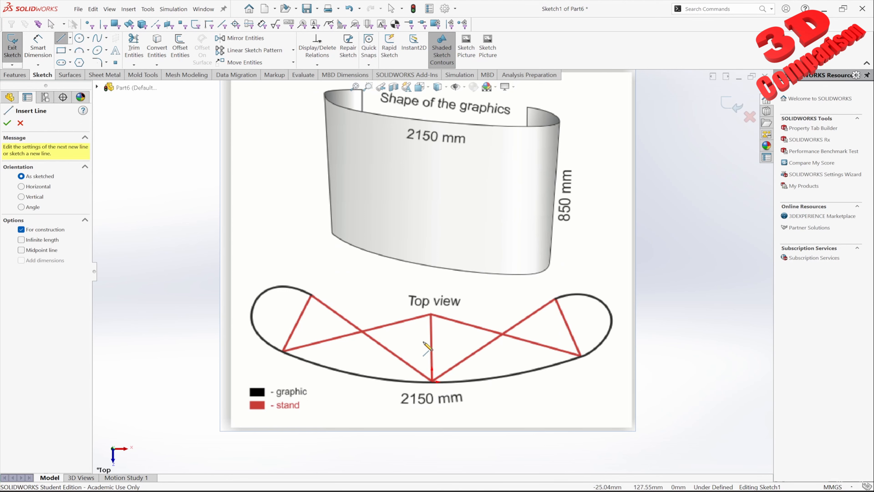
click(432, 380)
click(432, 166)
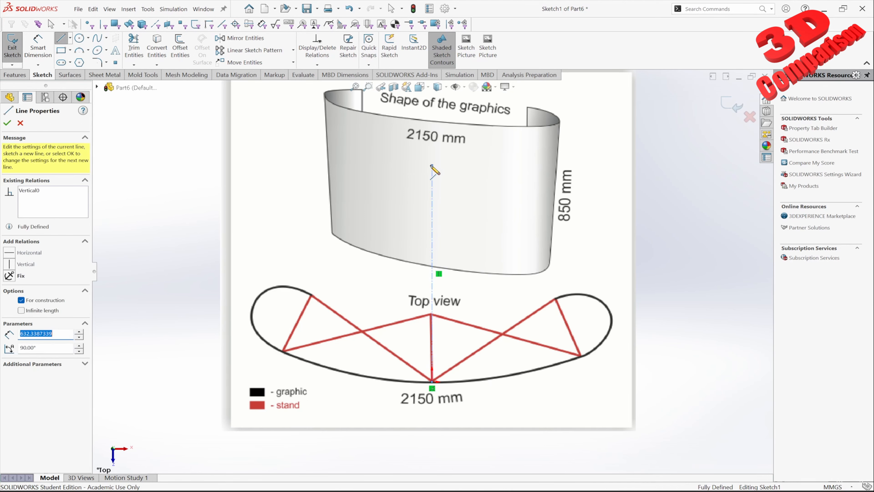
key(Escape)
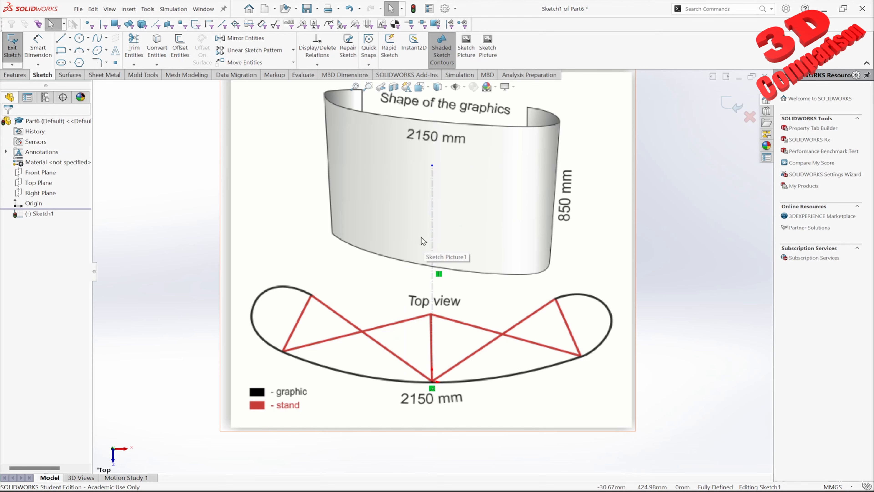
scroll(403, 342, down, 2)
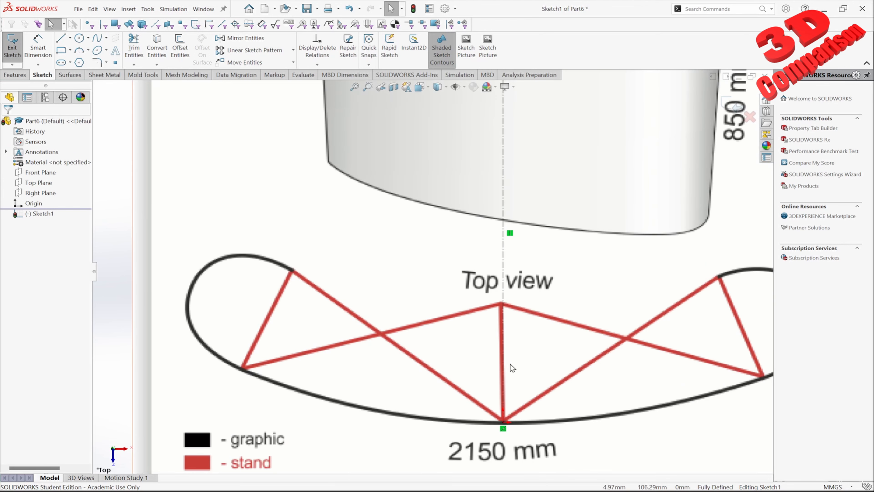
scroll(492, 418, down, 2)
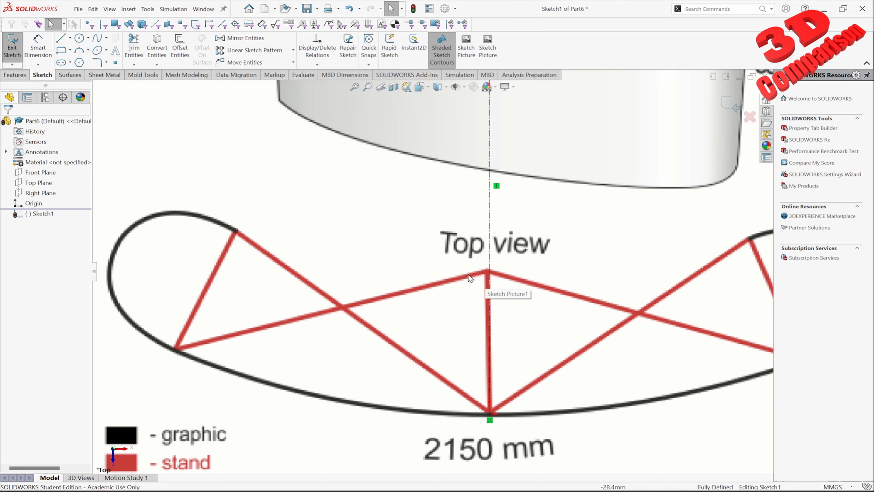
scroll(396, 271, up, 5)
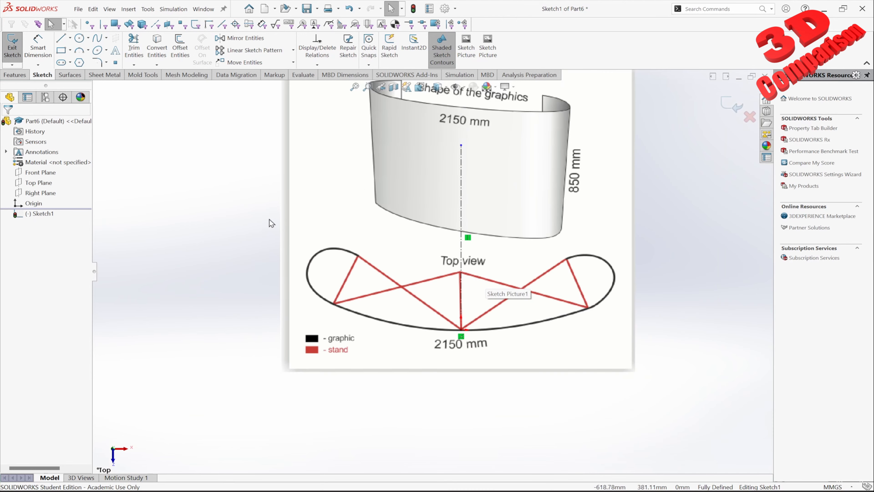
mouse_move(260, 211)
mouse_down()
mouse_move(330, 229)
mouse_move(505, 246)
mouse_move(660, 249)
mouse_up()
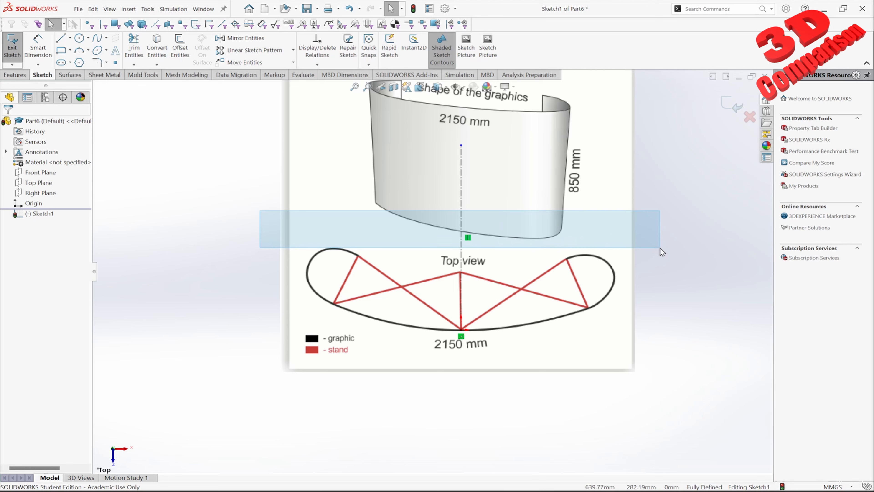
drag(660, 248, 664, 255)
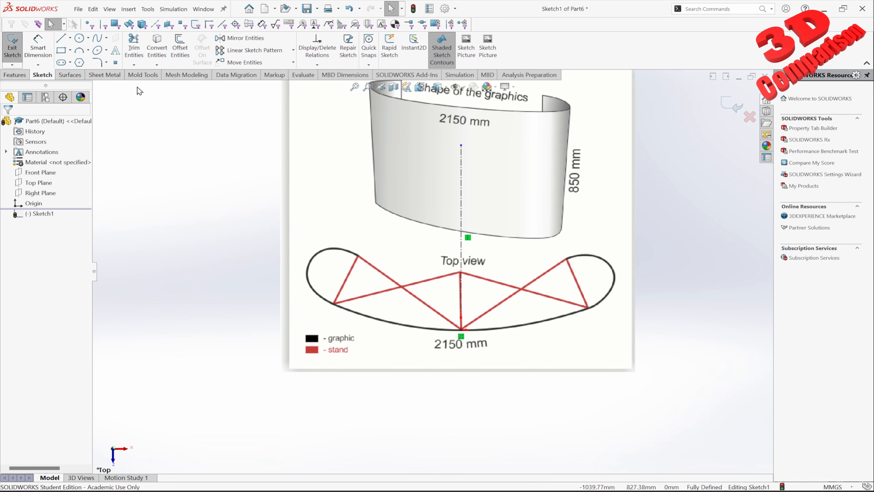
Trace the left half of the black top-view outline with a spline, from its free upper end around the curl to the origin
click(98, 39)
scroll(360, 256, up, 10)
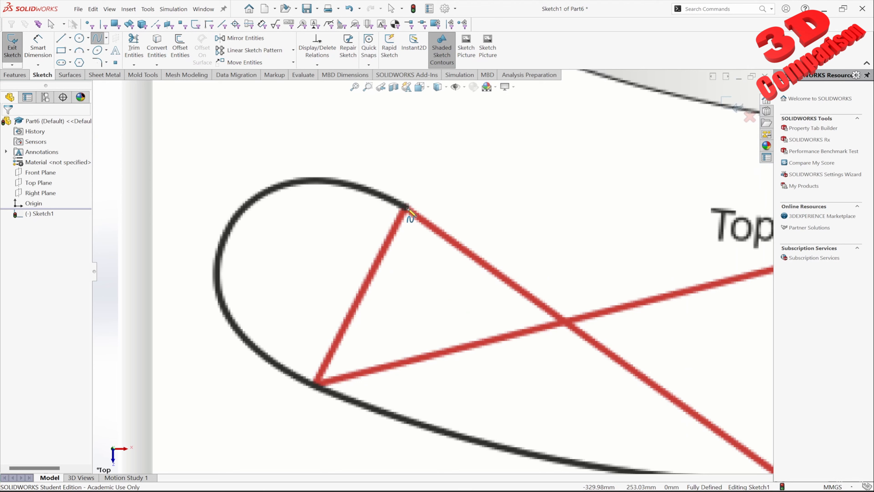
click(408, 208)
click(362, 188)
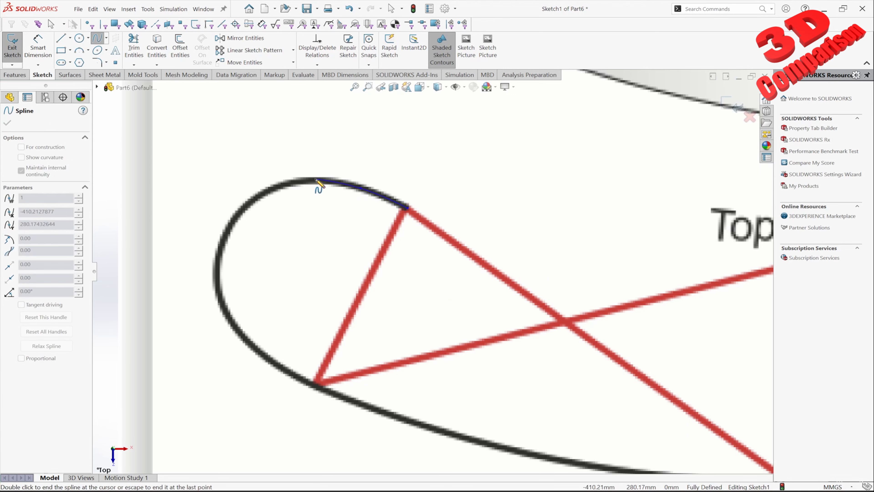
click(224, 240)
click(230, 319)
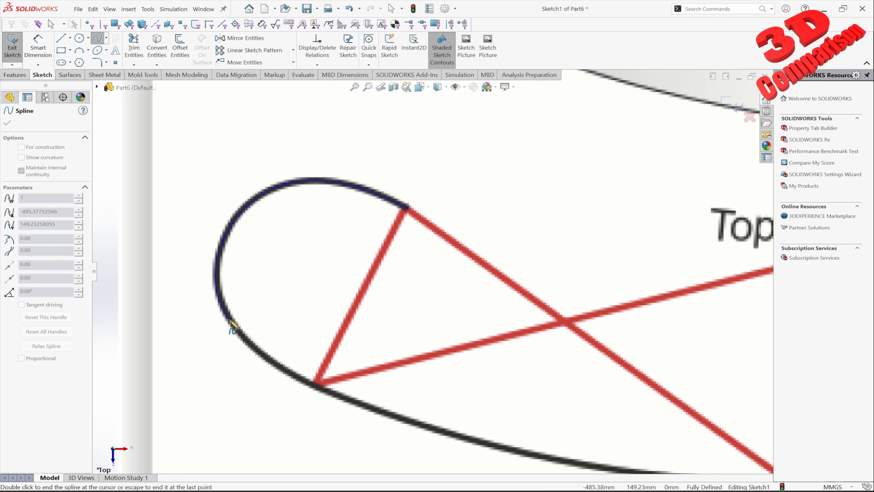
click(300, 376)
click(390, 415)
scroll(481, 420, up, 1)
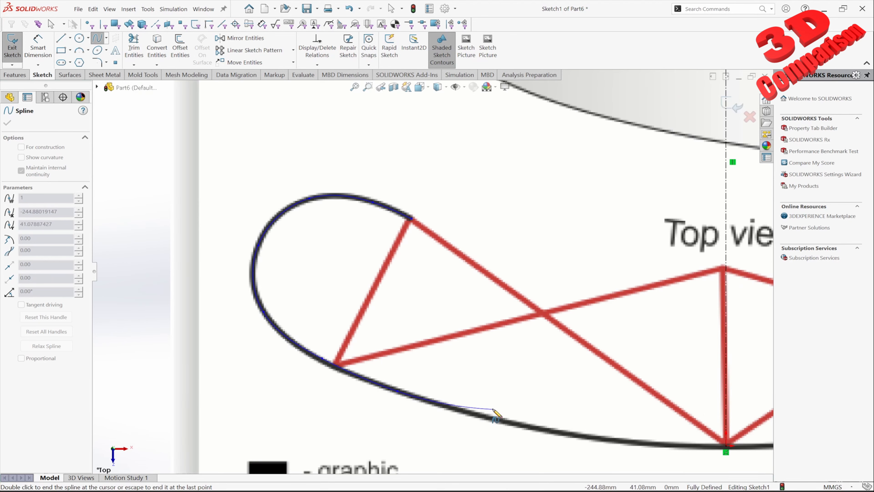
scroll(494, 413, down, 2)
click(451, 401)
scroll(536, 389, up, 3)
scroll(542, 388, down, 3)
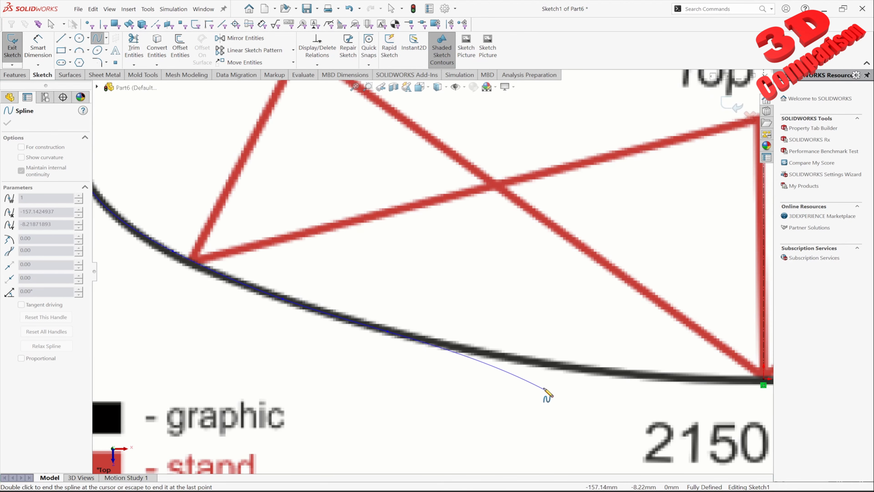
click(529, 361)
click(649, 377)
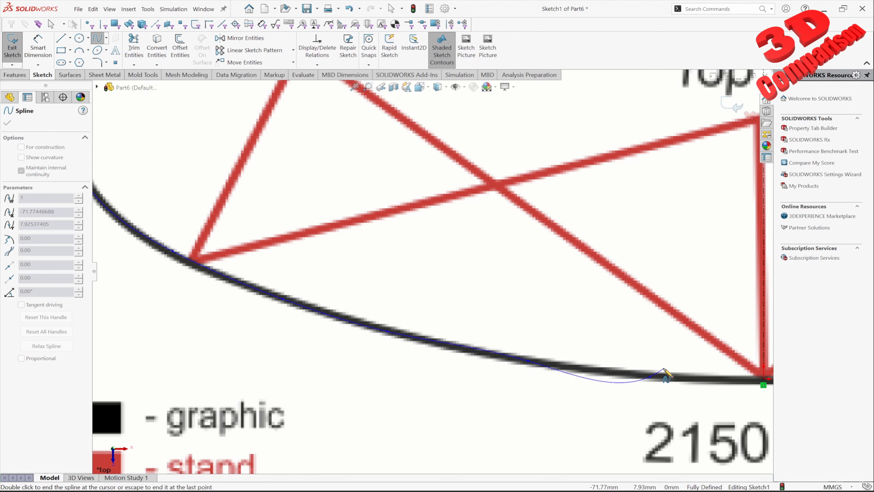
scroll(668, 365, down, 1)
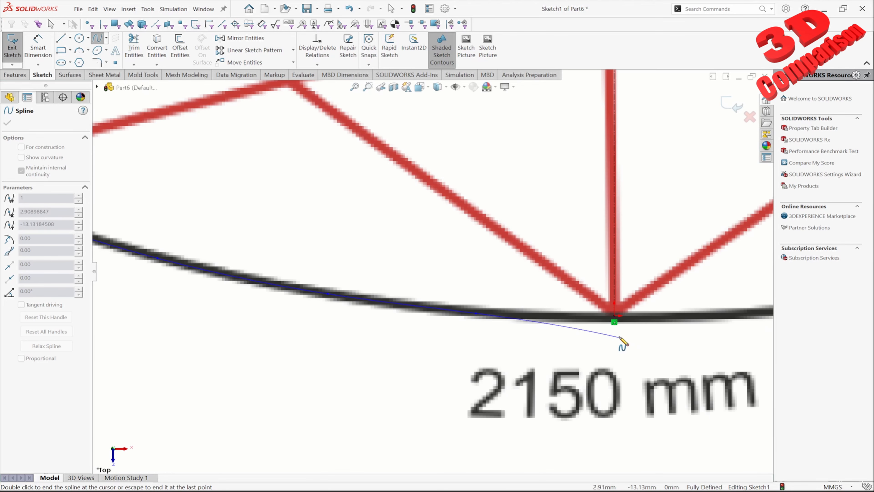
click(615, 315)
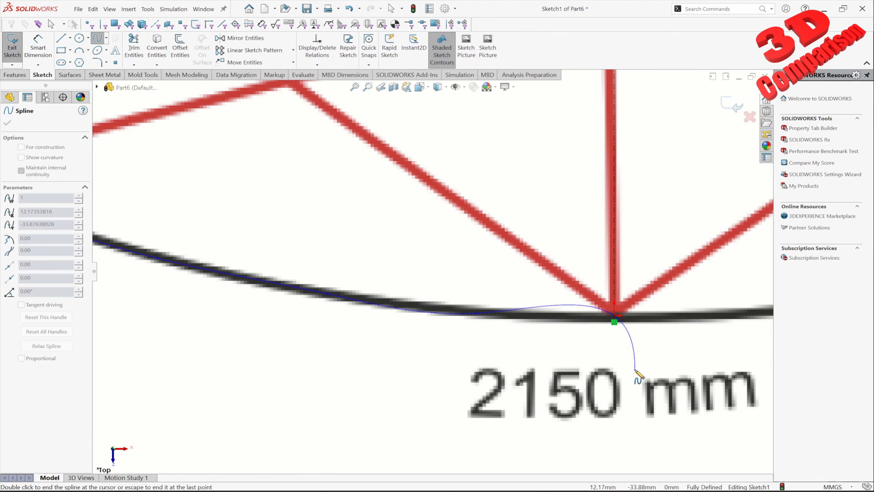
key(Escape)
key(Escape)
Dimension the spline's length and set it to 2150/2 mm
scroll(486, 310, up, 1)
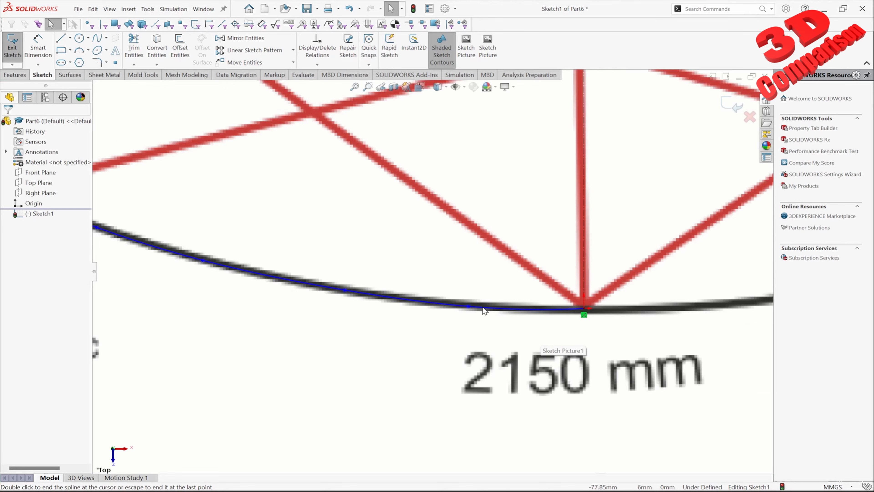
scroll(483, 308, up, 5)
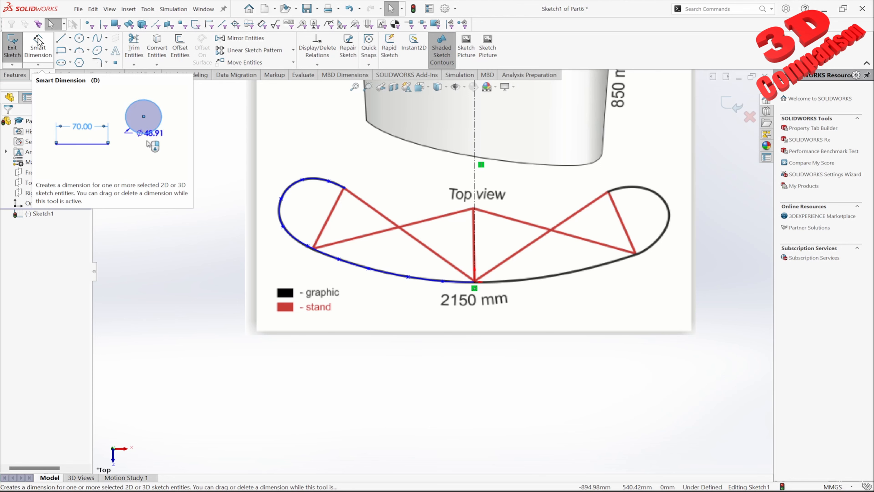
click(38, 43)
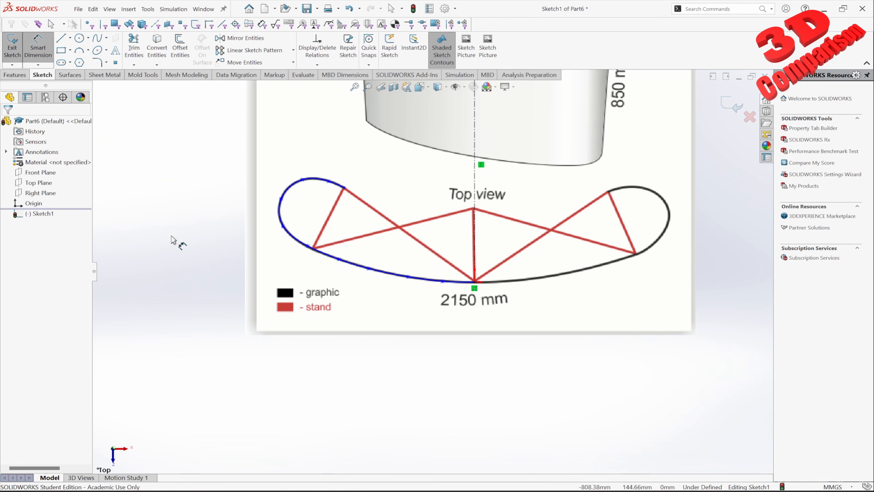
click(292, 238)
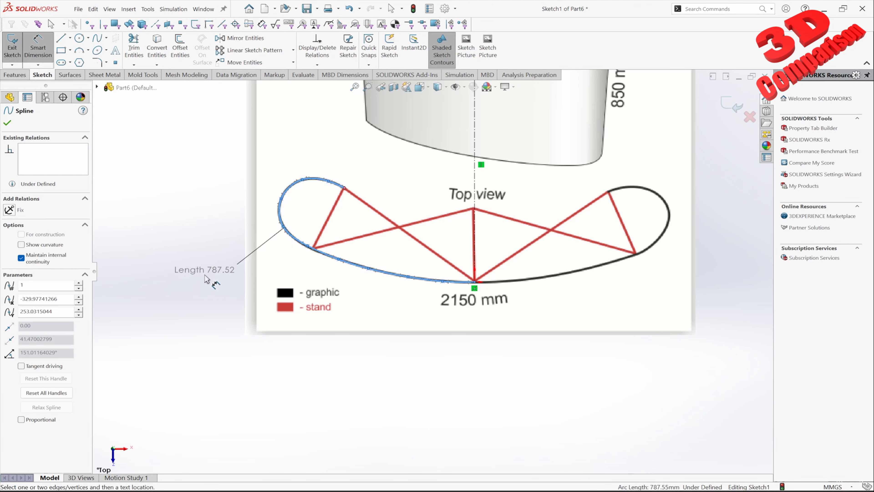
click(205, 274)
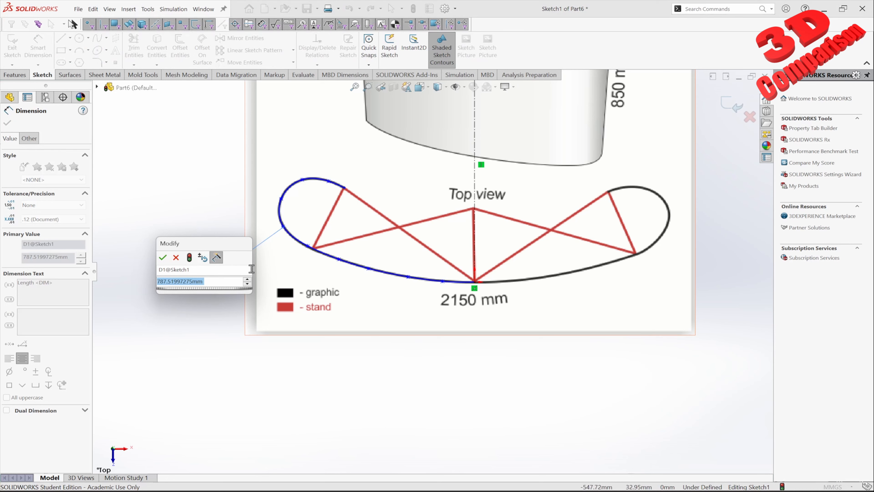
text(2150)
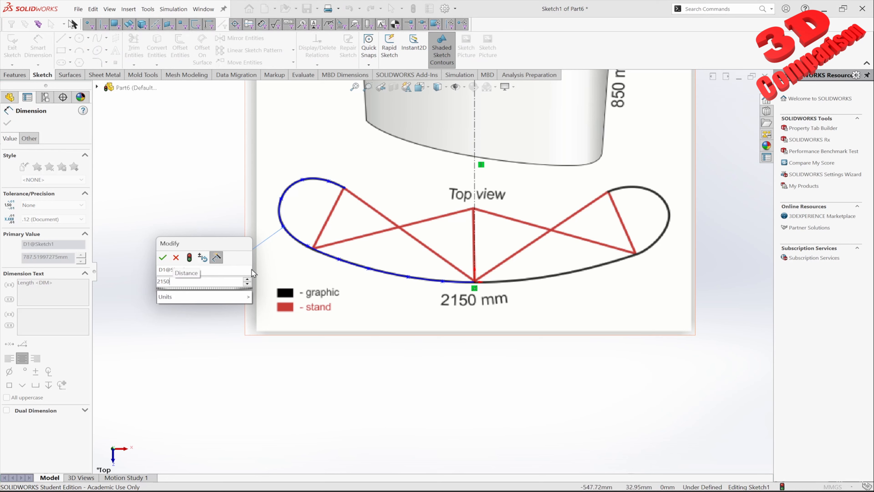
text(-)
key(BackSpace)
text(/)
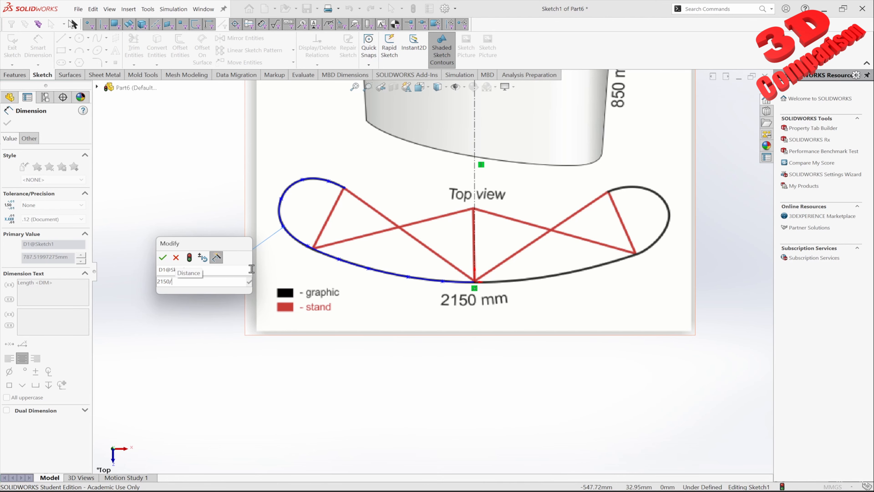
text(2)
key(Return)
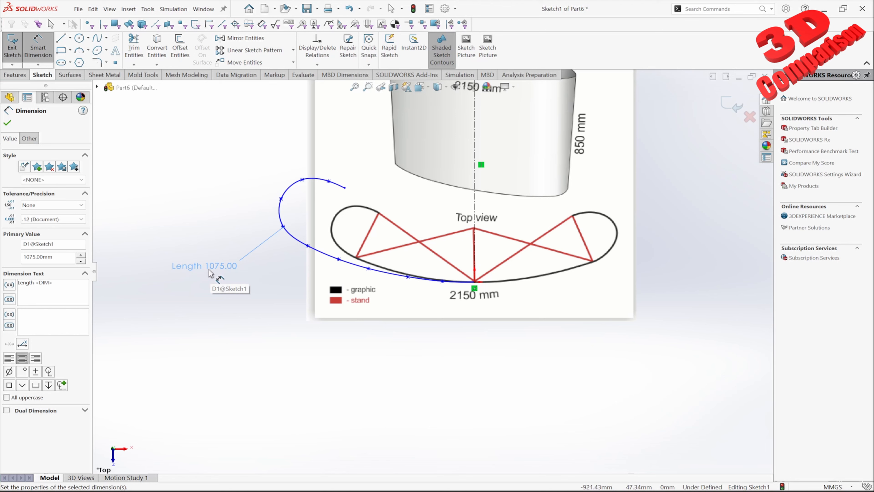
click(10, 127)
Mirror the dimensioned left-half spline about the vertical centerline, keeping the original, to complete the top-view outline
click(337, 185)
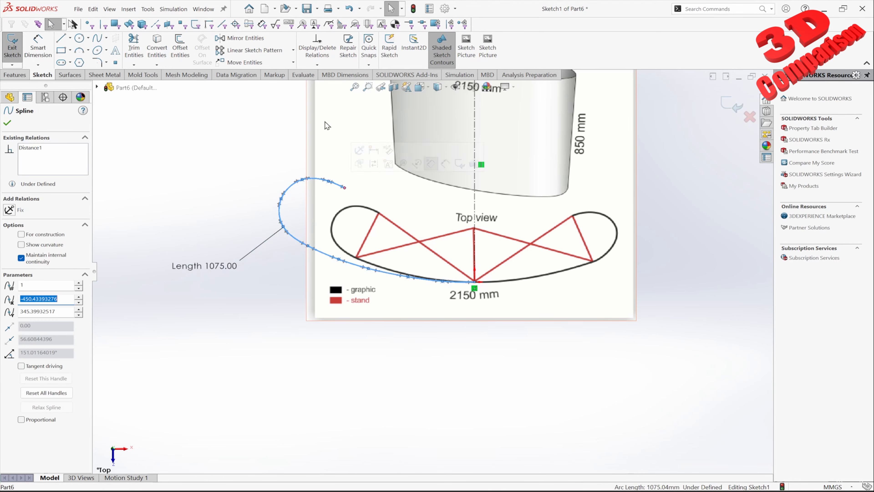
click(241, 38)
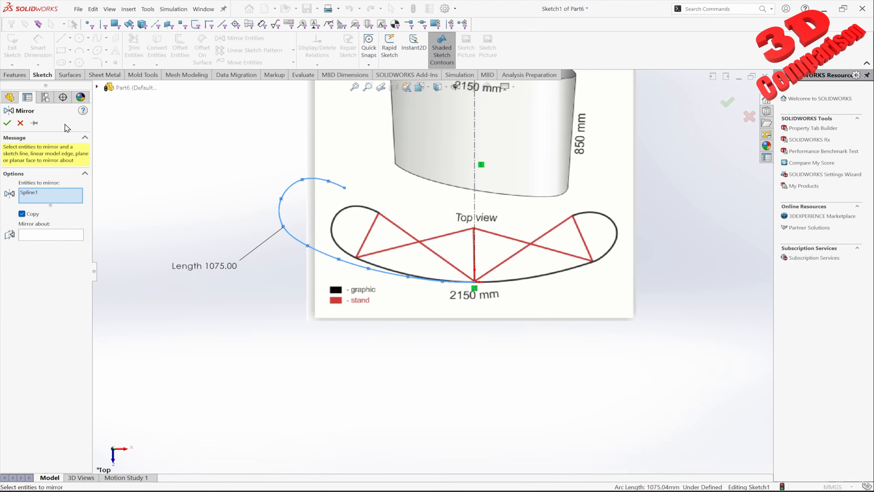
click(475, 226)
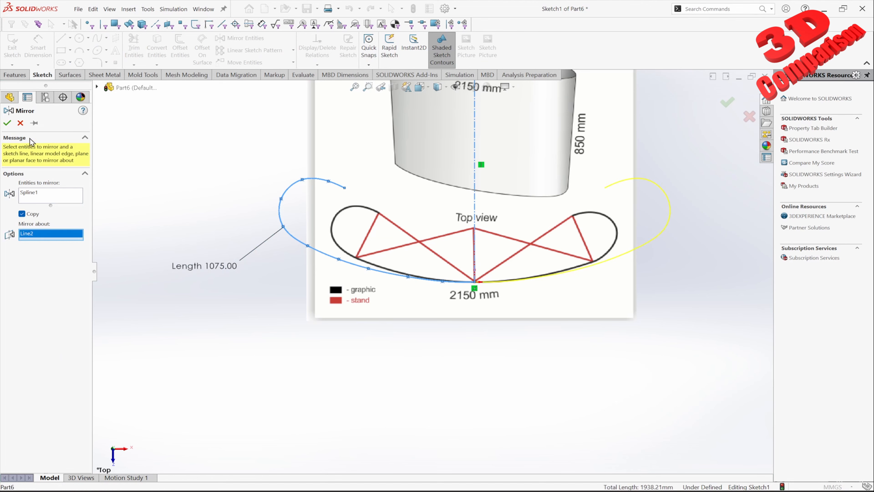
click(6, 123)
scroll(525, 227, down, 2)
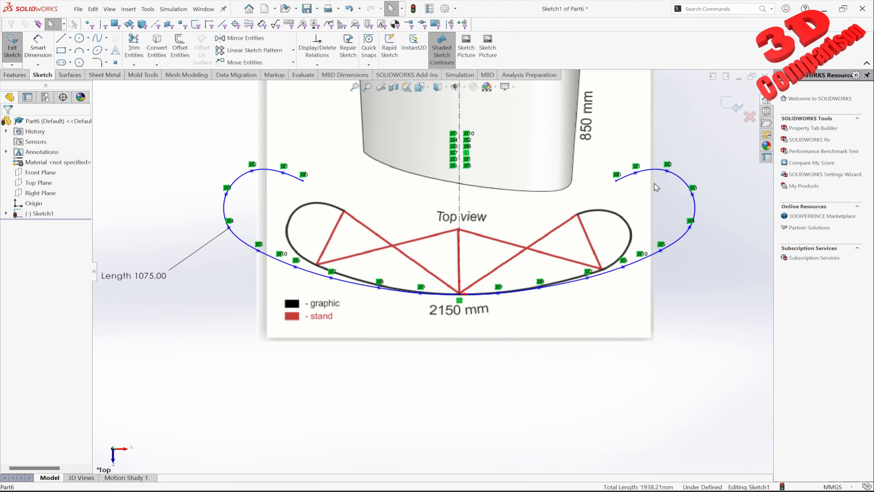
Enlarge the sketch picture to a width of 1403 mm with its aspect ratio locked and move its red-line junction back to the origin
mouse_move(194, 138)
mouse_down()
mouse_move(565, 204)
mouse_move(702, 220)
mouse_move(704, 213)
mouse_up()
key(f)
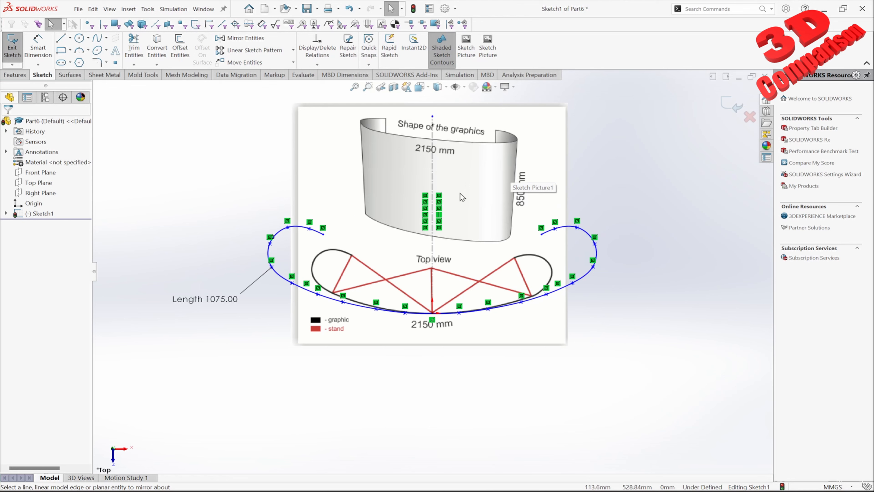
click(473, 154)
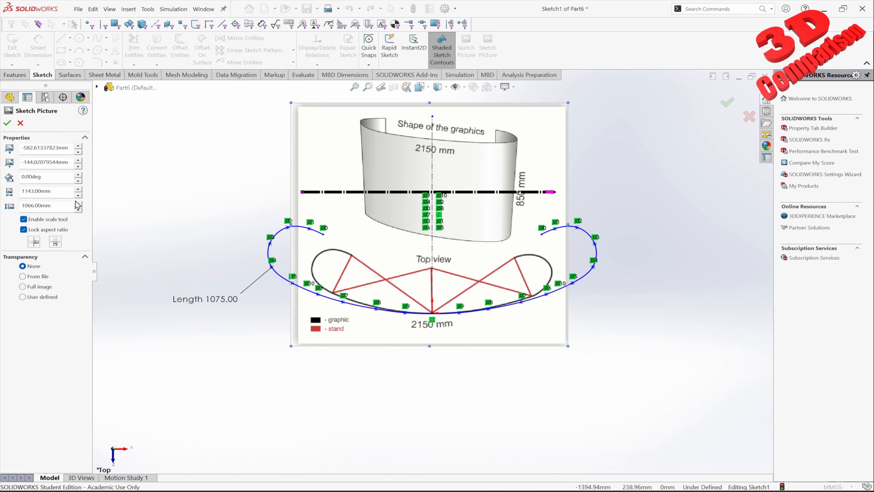
click(79, 190)
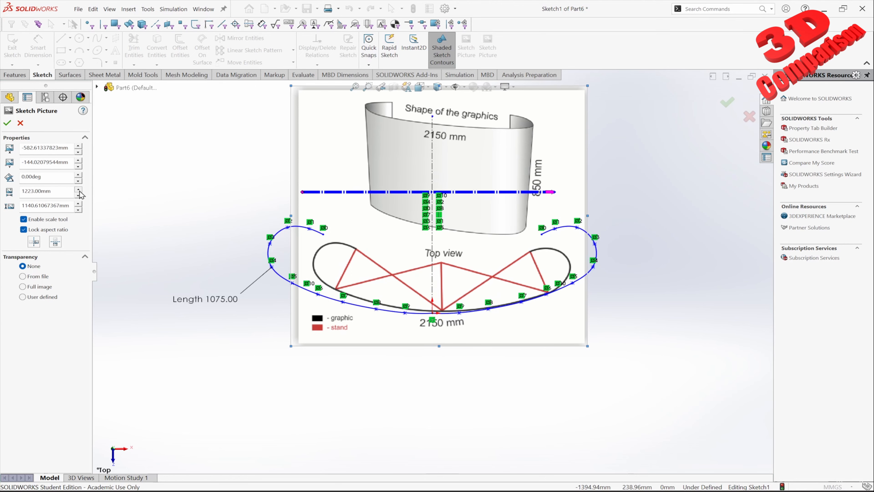
drag(79, 190, 79, 190)
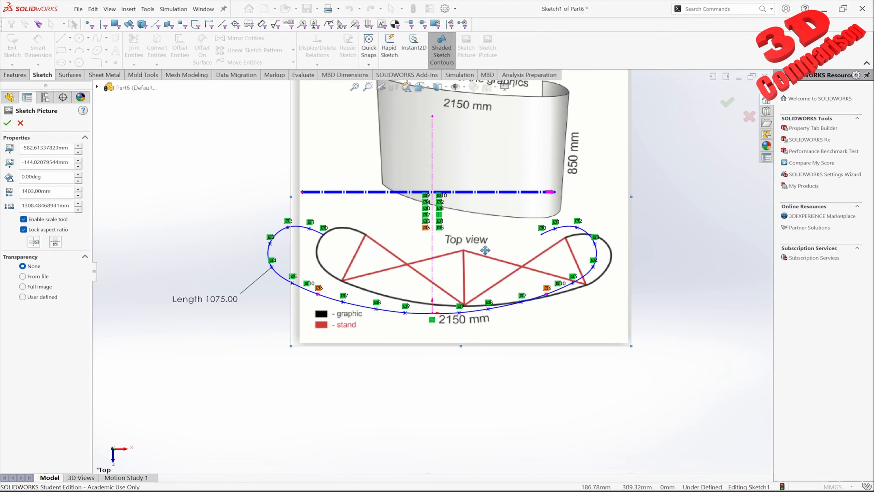
drag(485, 251, 453, 256)
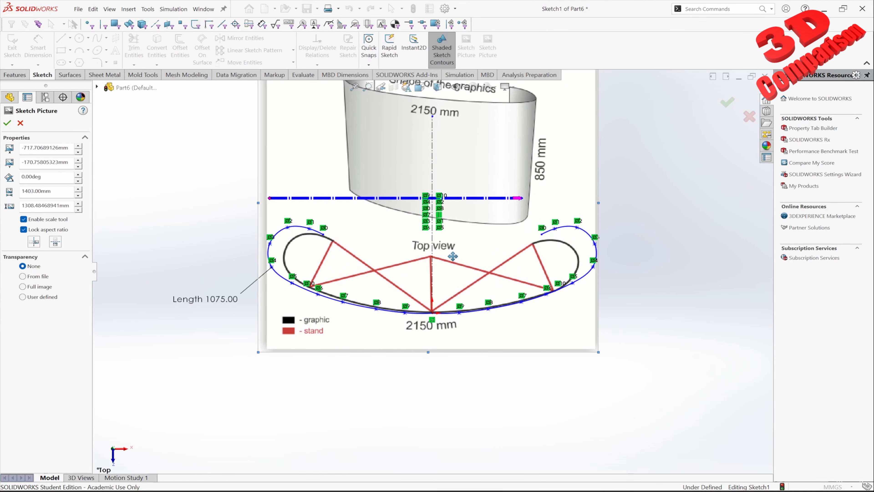
Enlarge the sketch picture further to 1563 mm wide and realign its black top-view curve with the splines at the origin
drag(79, 189, 79, 189)
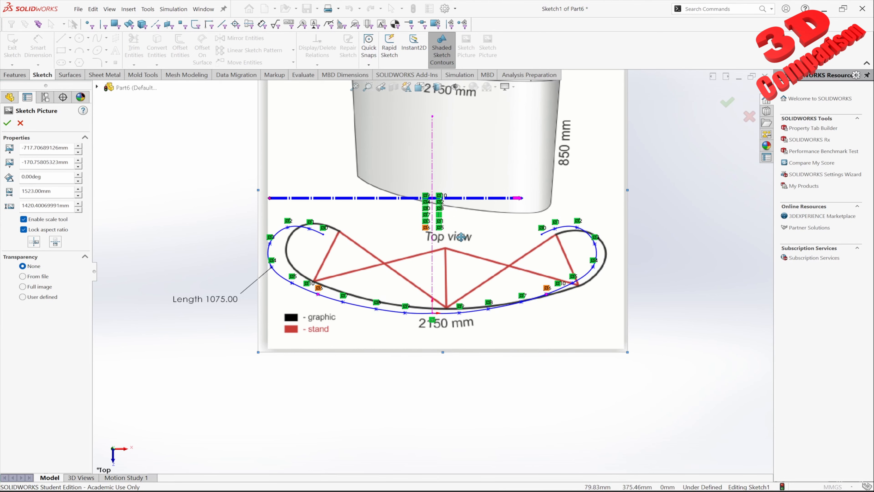
mouse_move(463, 238)
mouse_down()
mouse_move(449, 241)
mouse_move(437, 266)
mouse_up()
click(79, 189)
click(78, 189)
click(78, 189)
click(79, 189)
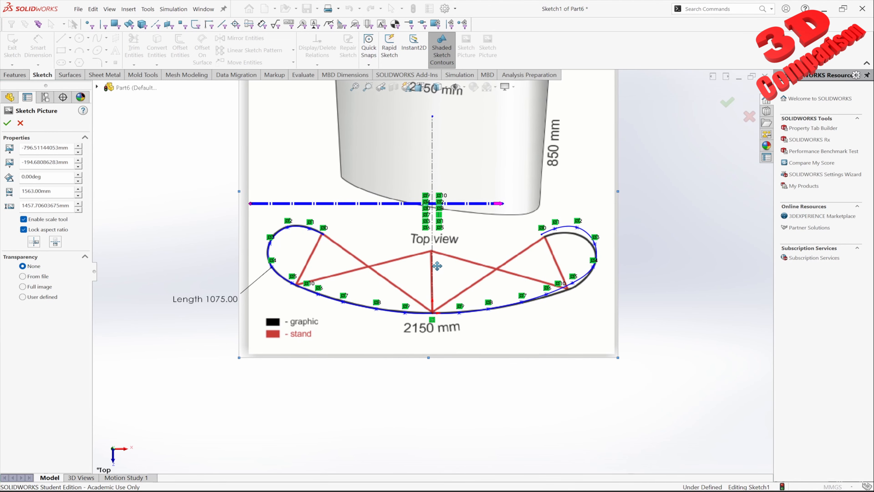
mouse_move(196, 175)
mouse_down()
mouse_move(547, 231)
mouse_move(649, 238)
mouse_move(656, 229)
mouse_up()
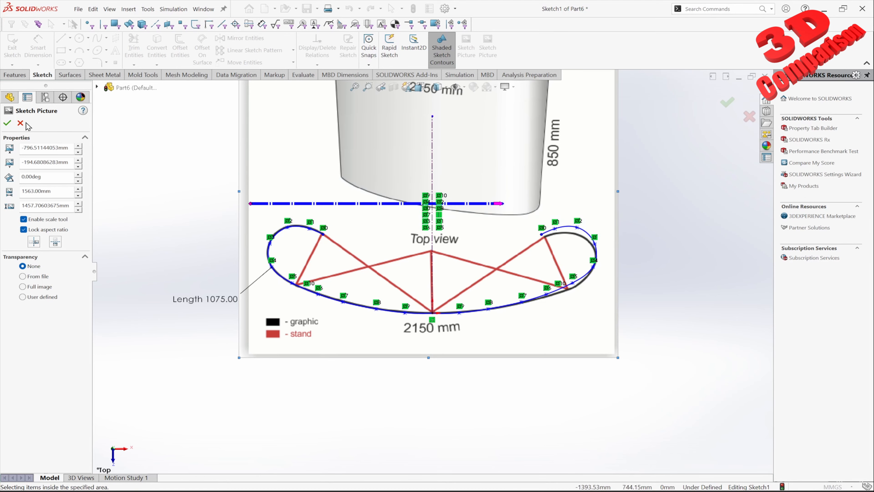
click(7, 124)
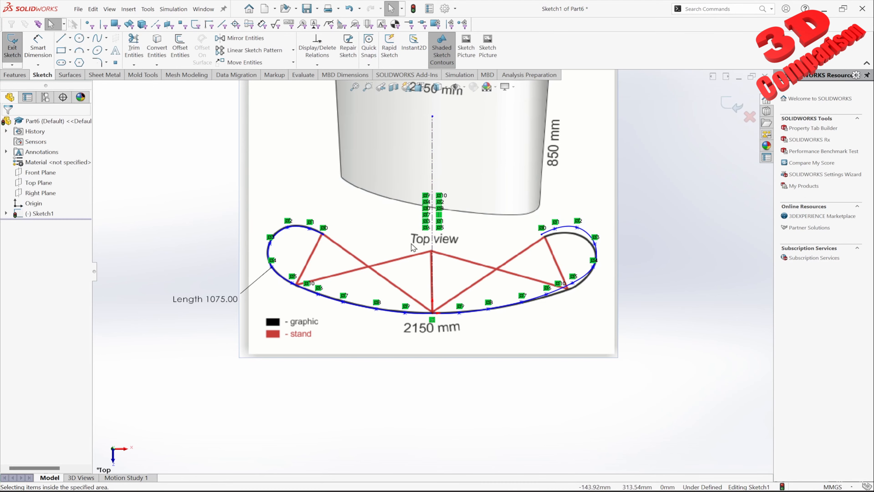
Exit the sketch and extrude the outline as a surface with a blind depth of 850 mm
click(727, 102)
middle_drag(438, 298, 428, 212)
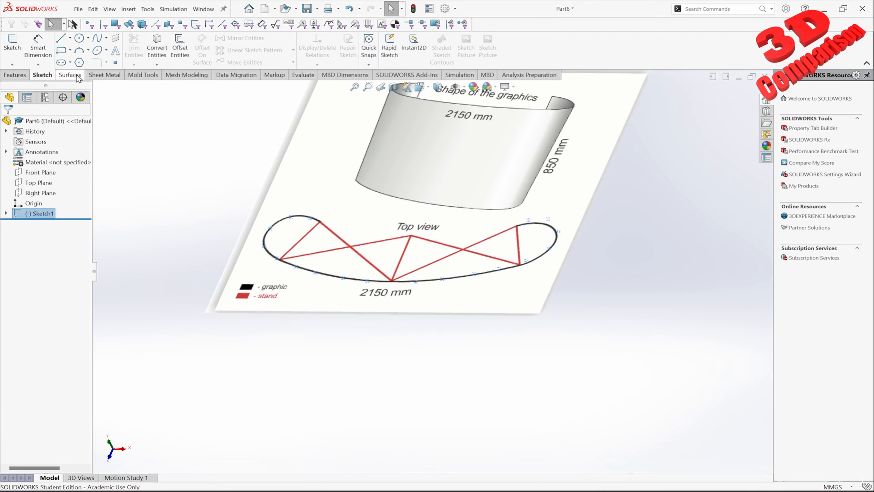
click(68, 76)
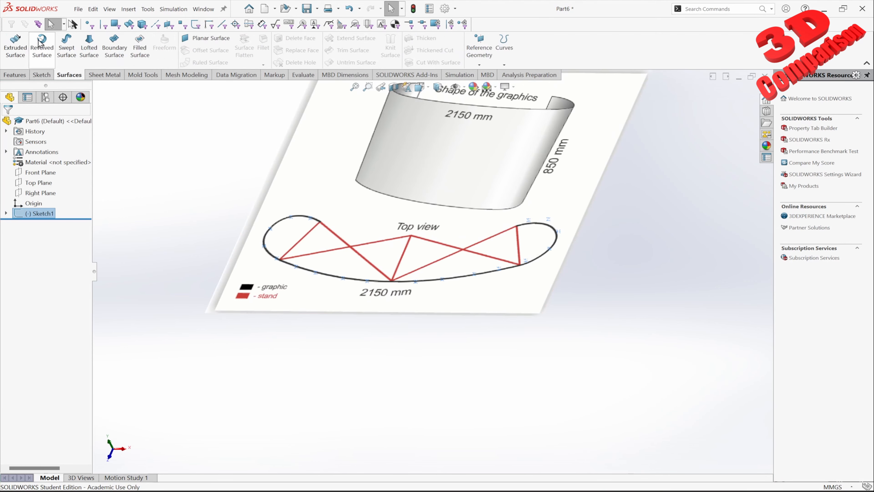
click(27, 55)
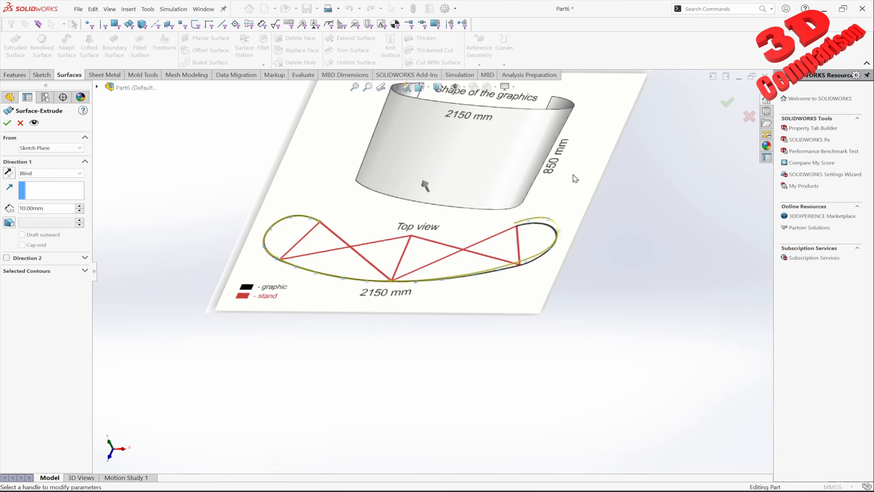
drag(51, 210, 20, 203)
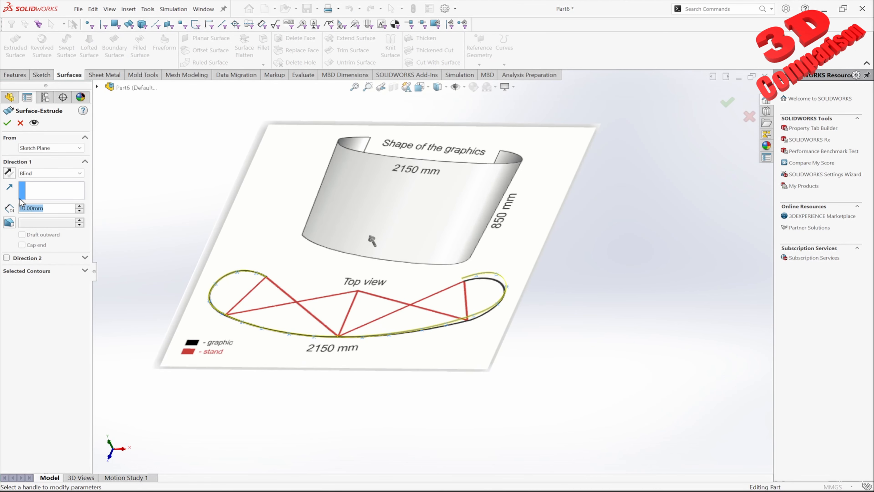
text(850)
key(Return)
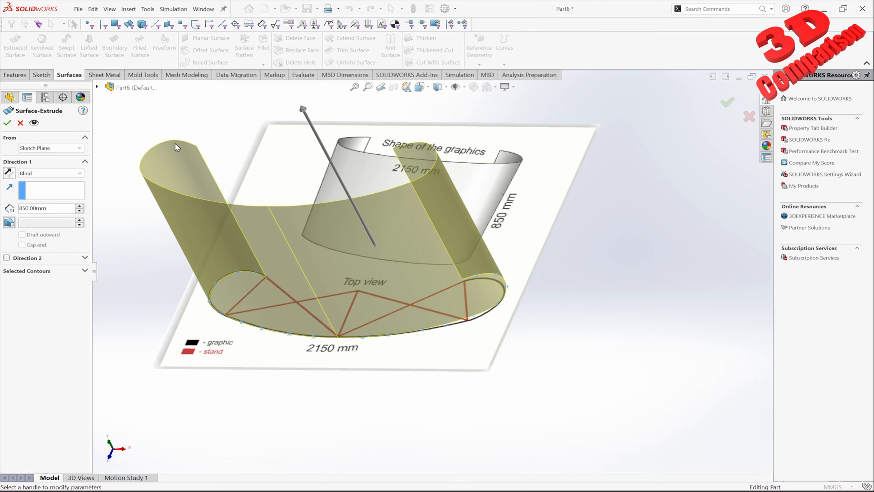
click(10, 125)
Reopen the extruded surface's profile sketch for editing at the point where the two mirrored splines meet
middle_drag(271, 252, 566, 254)
middle_drag(426, 244, 381, 252)
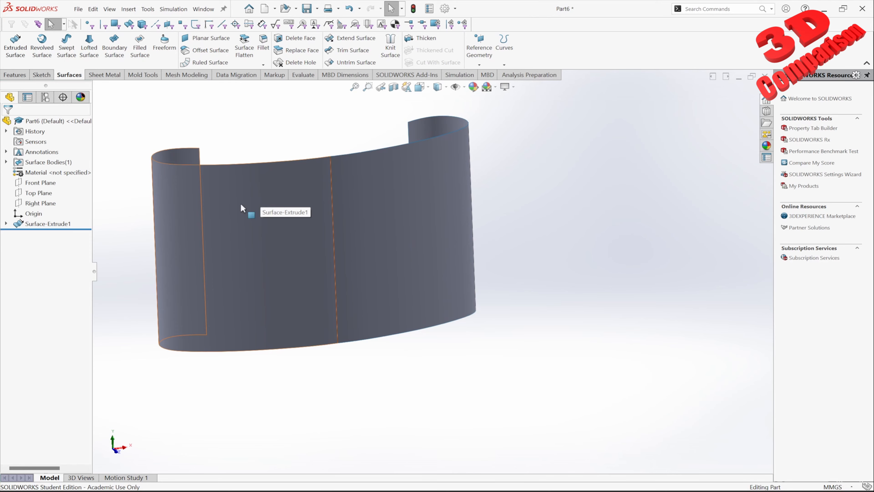
click(5, 223)
click(49, 234)
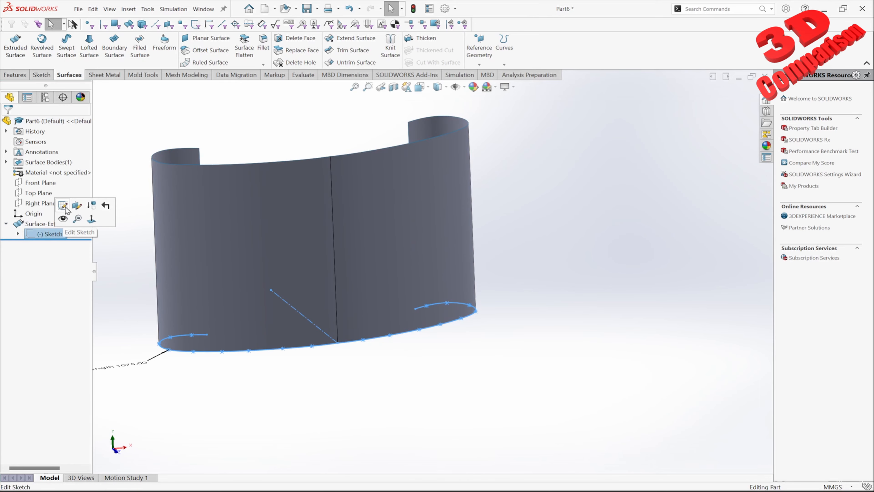
click(63, 206)
scroll(440, 418, down, 8)
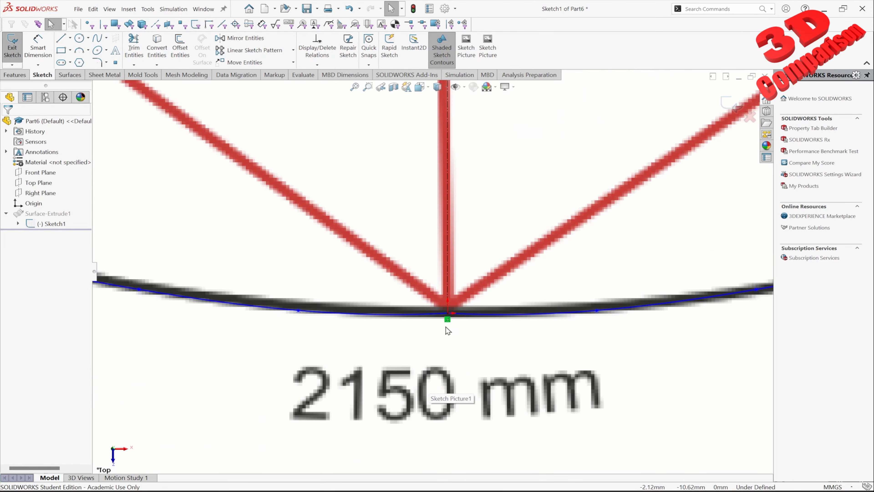
Add a horizontal relation to the left spline's tangent handle at the origin so both halves join smoothly
click(448, 319)
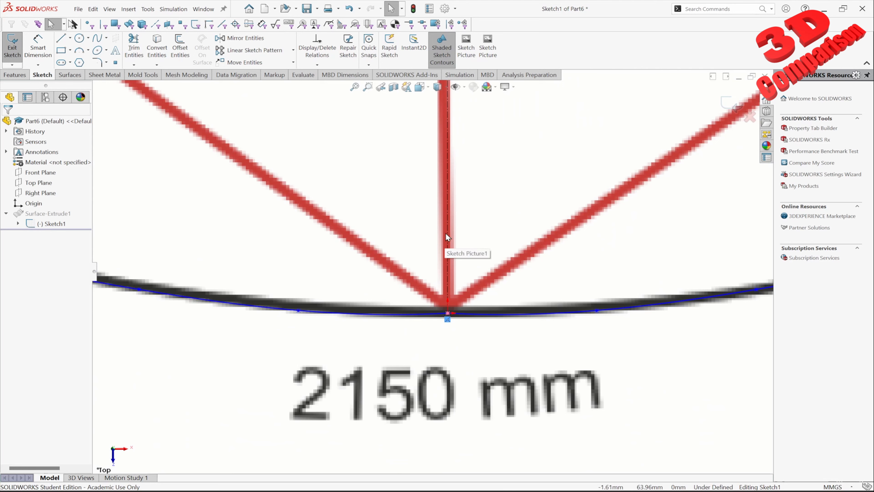
click(299, 310)
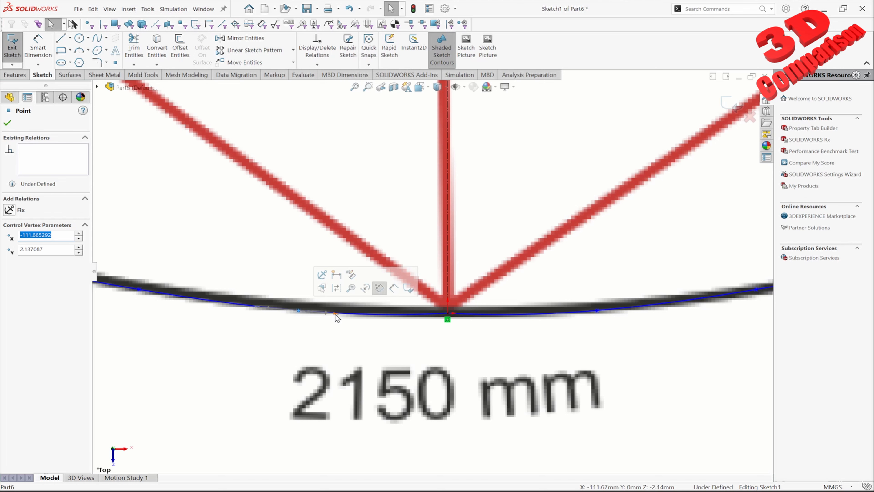
click(448, 304)
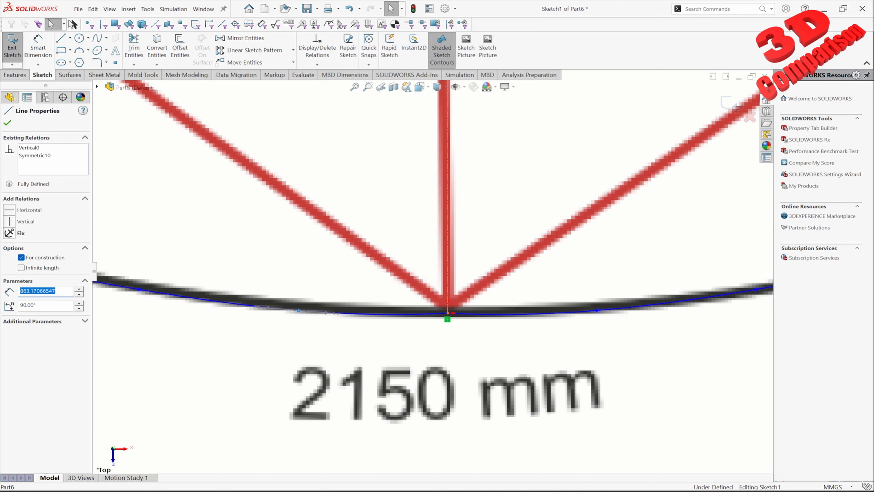
click(426, 315)
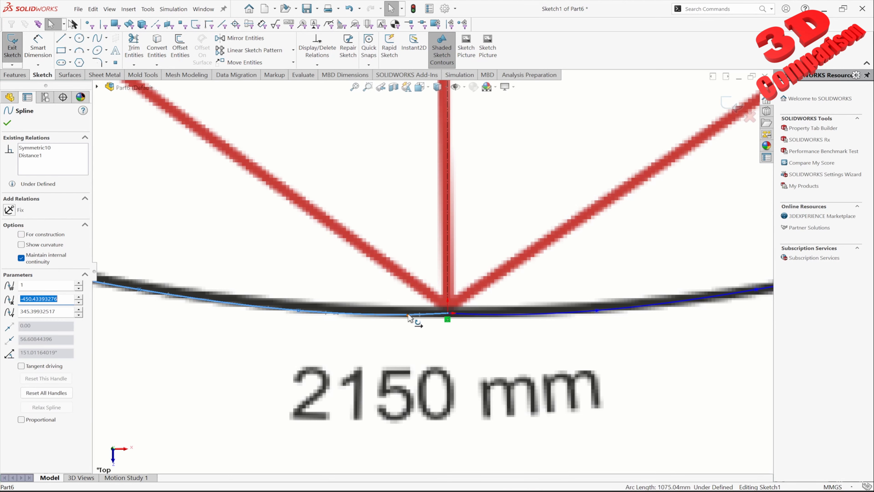
scroll(436, 320, down, 4)
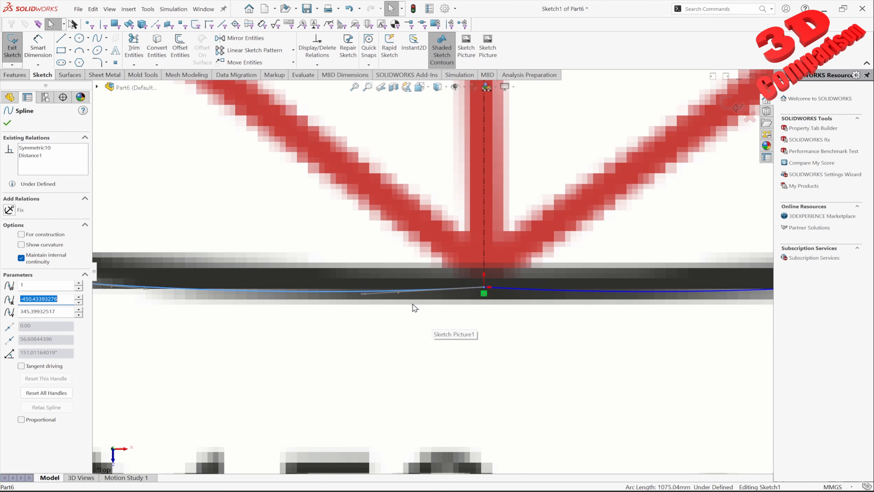
click(364, 294)
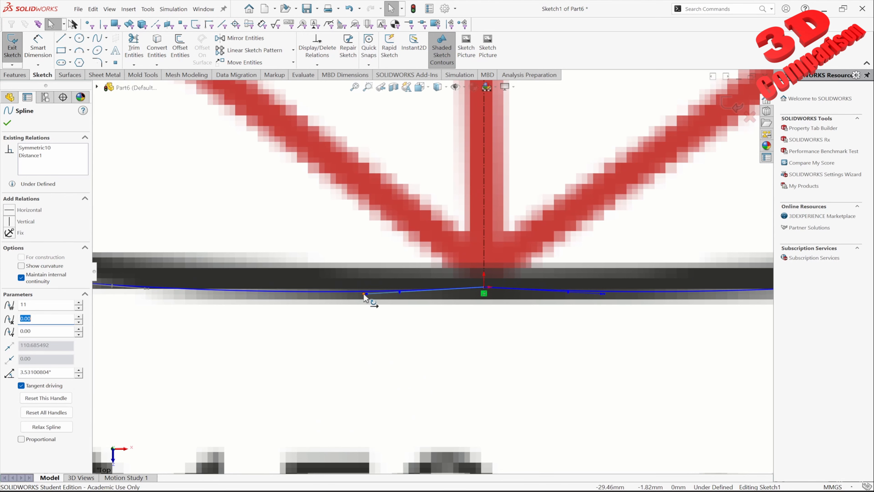
click(12, 212)
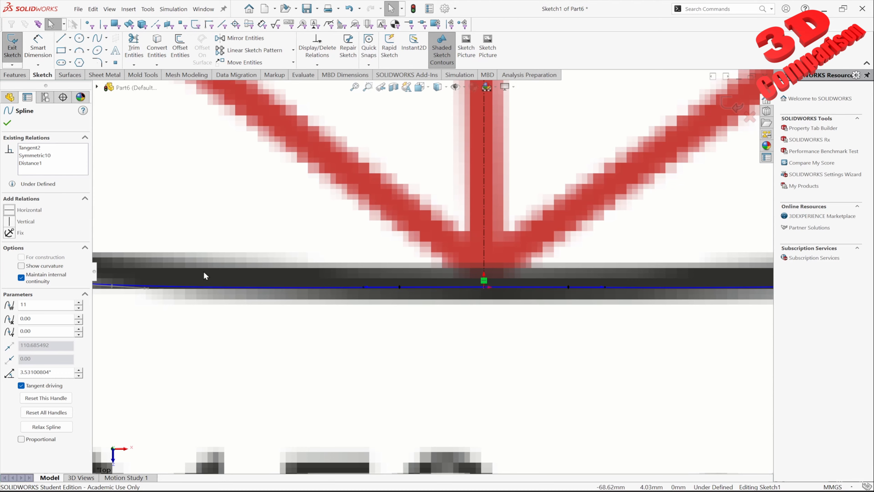
scroll(305, 226, up, 3)
click(8, 122)
Exit the edited sketch to rebuild the extruded surface and inspect the join between its two halves
scroll(432, 267, up, 6)
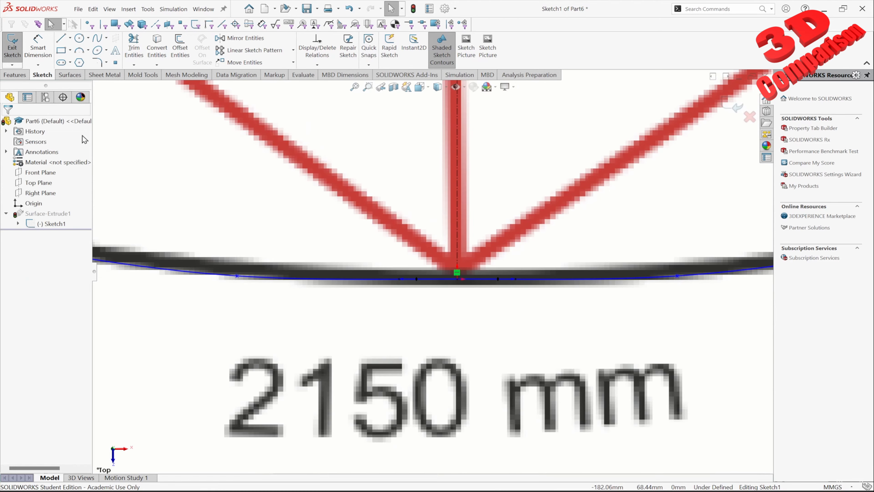
scroll(439, 275, down, 8)
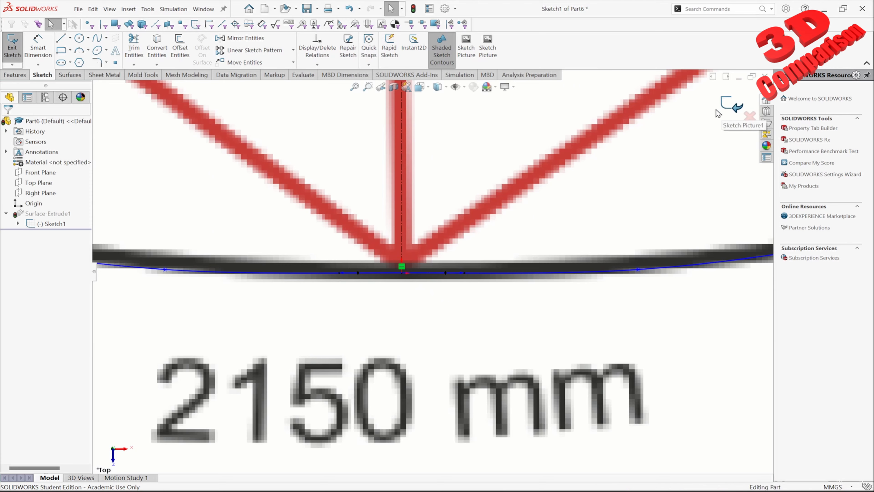
click(730, 105)
mouse_move(464, 254)
middle_down()
mouse_move(467, 266)
mouse_move(425, 227)
mouse_move(431, 361)
mouse_move(433, 297)
mouse_move(443, 298)
mouse_move(440, 249)
middle_up()
scroll(433, 226, down, 5)
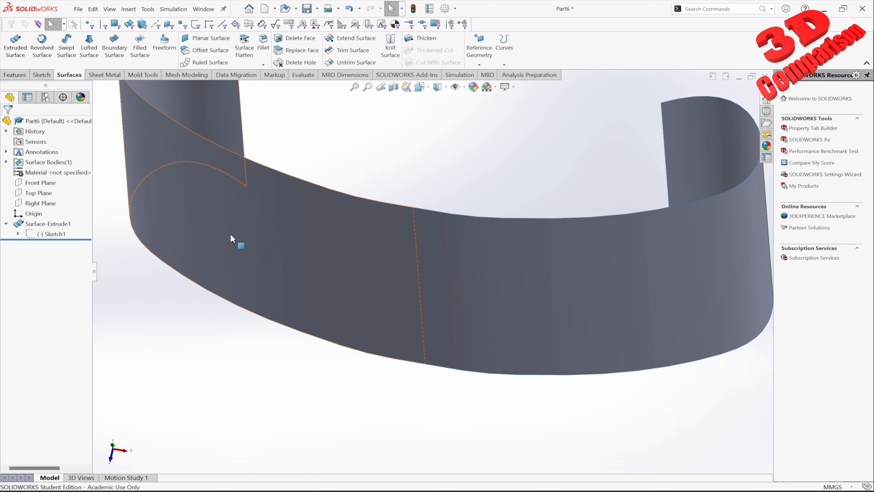
click(48, 233)
scroll(361, 198, up, 4)
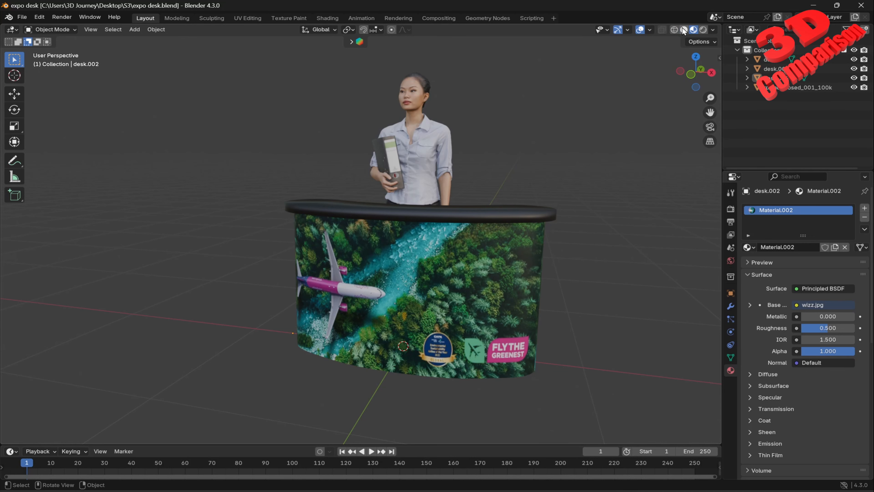
Switch to the expo desk file in Blender and examine the curved front panel's mesh in solid and wireframe shading
click(684, 30)
mouse_move(489, 281)
middle_down()
mouse_move(467, 249)
mouse_move(391, 274)
middle_up()
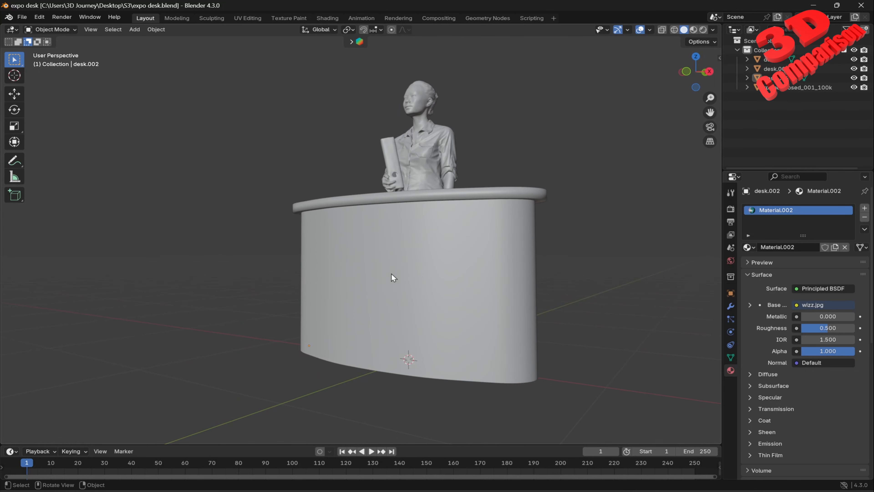
click(391, 274)
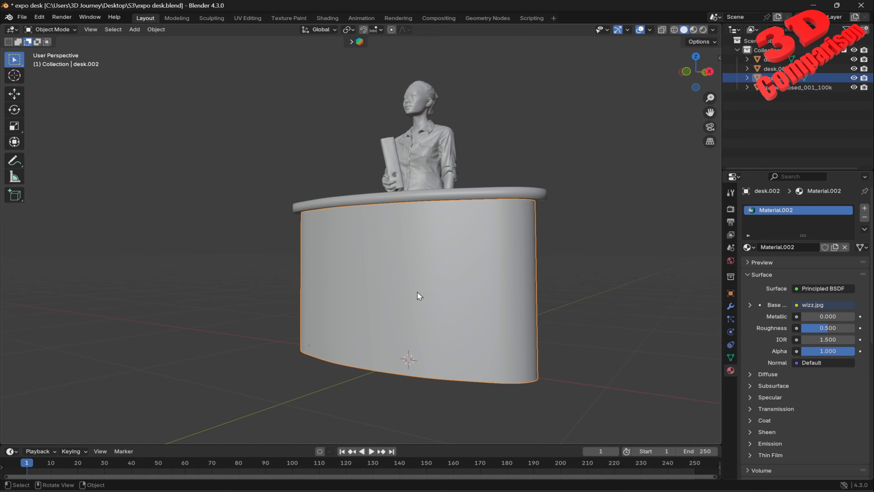
click(675, 30)
mouse_move(458, 234)
middle_down()
mouse_move(523, 235)
mouse_move(437, 282)
mouse_move(495, 256)
mouse_move(478, 271)
mouse_move(447, 250)
mouse_move(441, 271)
middle_up()
scroll(438, 282, up, 3)
scroll(440, 271, down, 3)
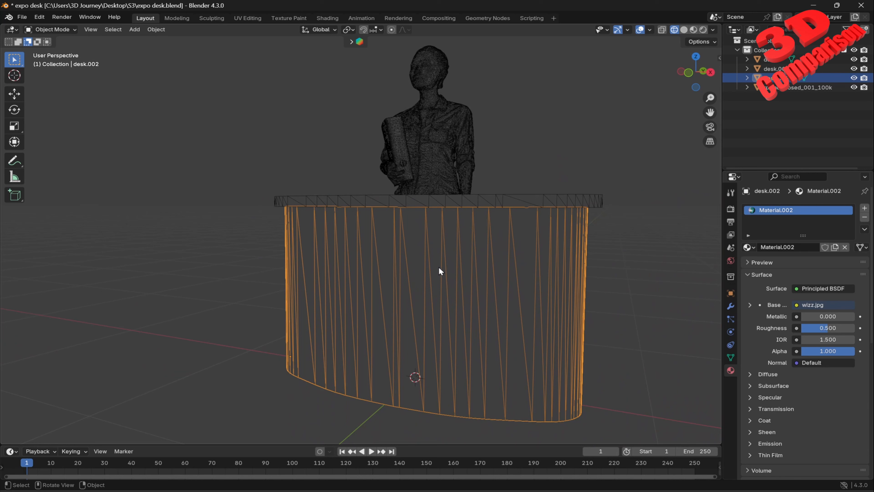
Switch back to SOLIDWORKS and thicken the extruded surface by 10 mm
click(686, 30)
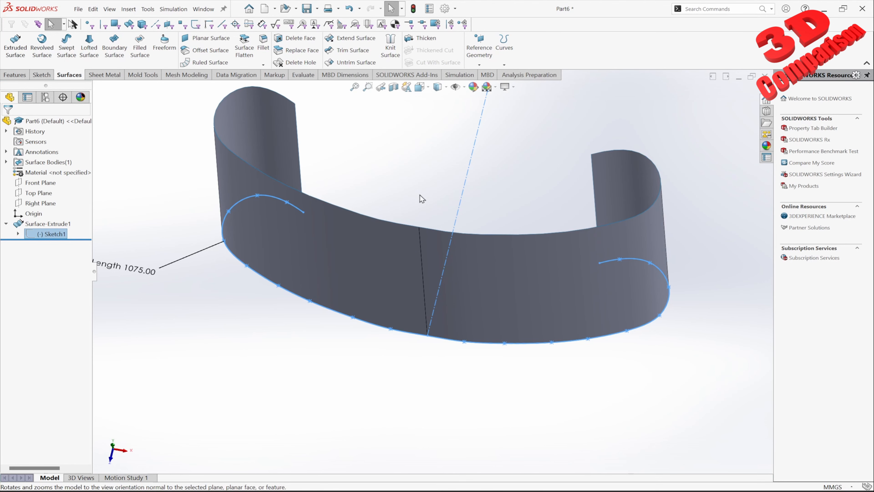
scroll(420, 195, up, 2)
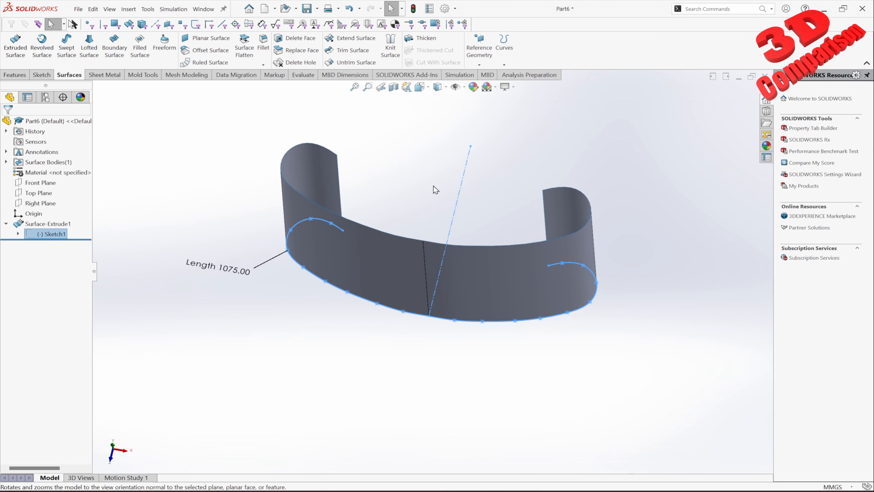
click(423, 39)
click(391, 269)
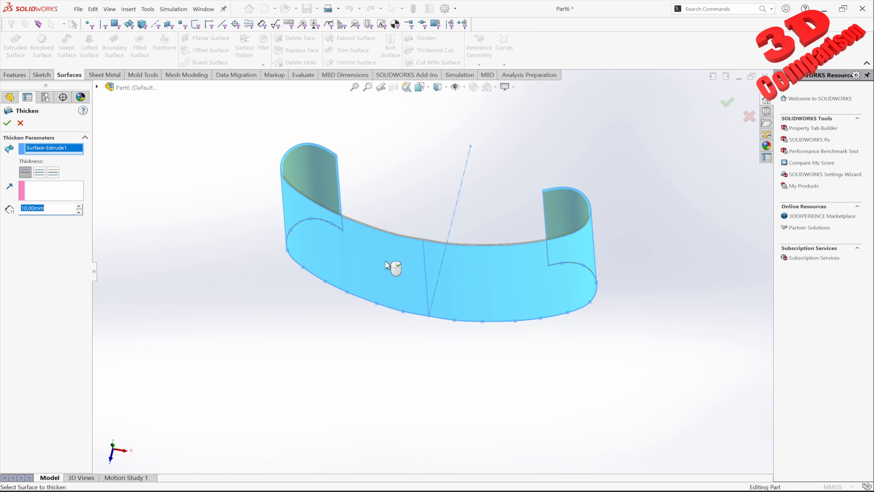
scroll(226, 162, down, 2)
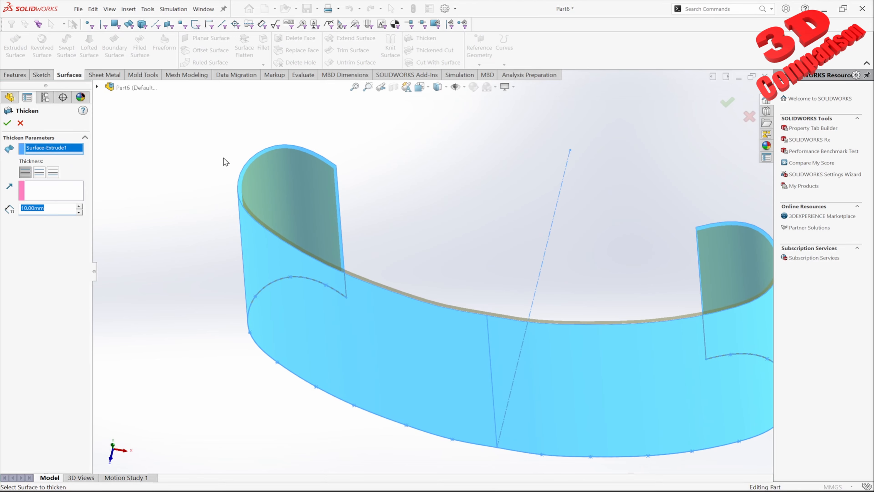
click(7, 124)
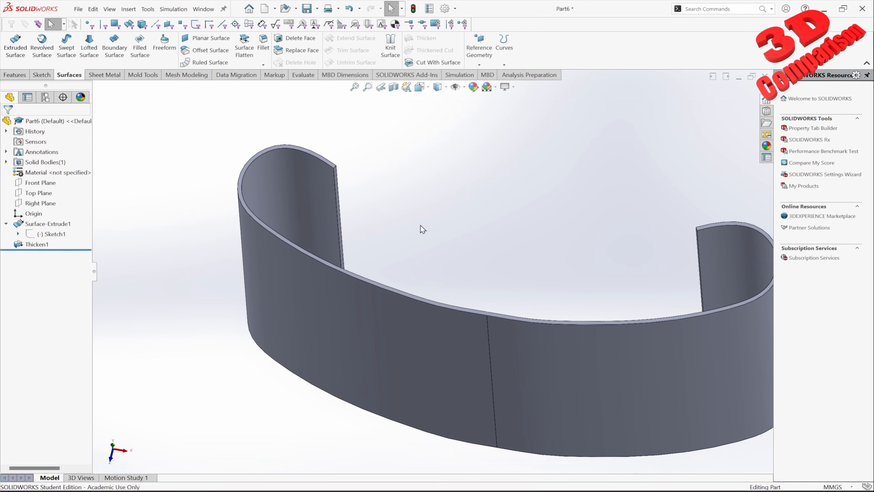
Start a new sketch on the thickened wall's top rim face
middle_drag(467, 291, 460, 255)
scroll(345, 188, down, 5)
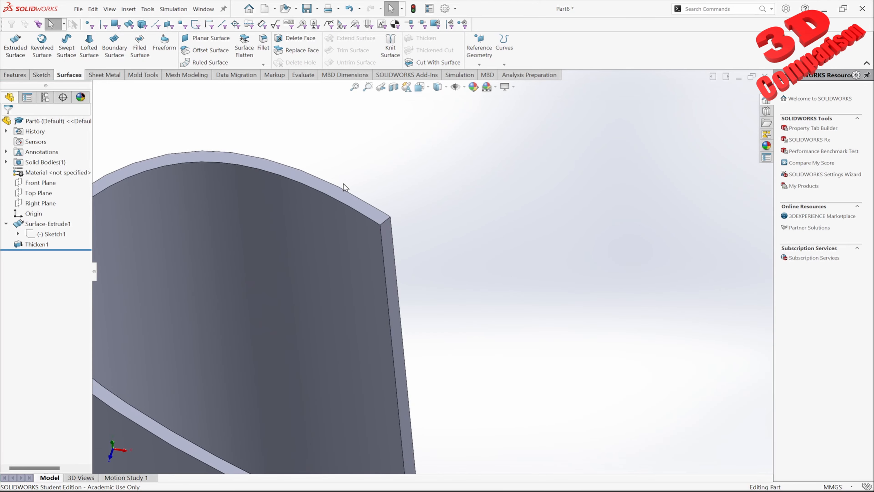
click(353, 205)
click(388, 166)
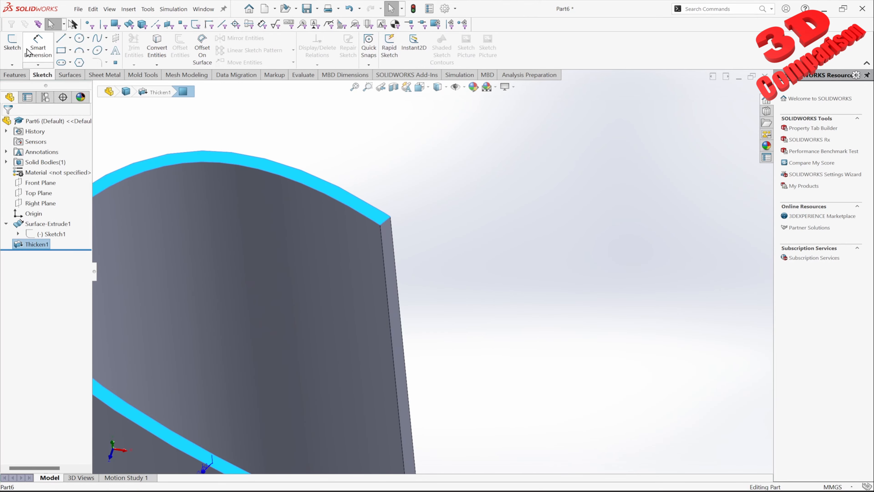
Offset both outer edges of the wall's top rim outward by 50 mm, reversing the default direction
click(386, 345)
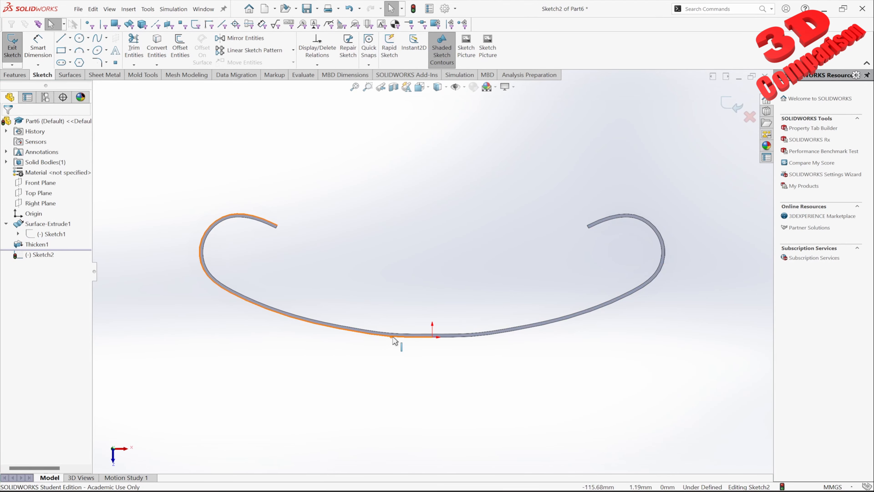
ctrl+click(465, 338)
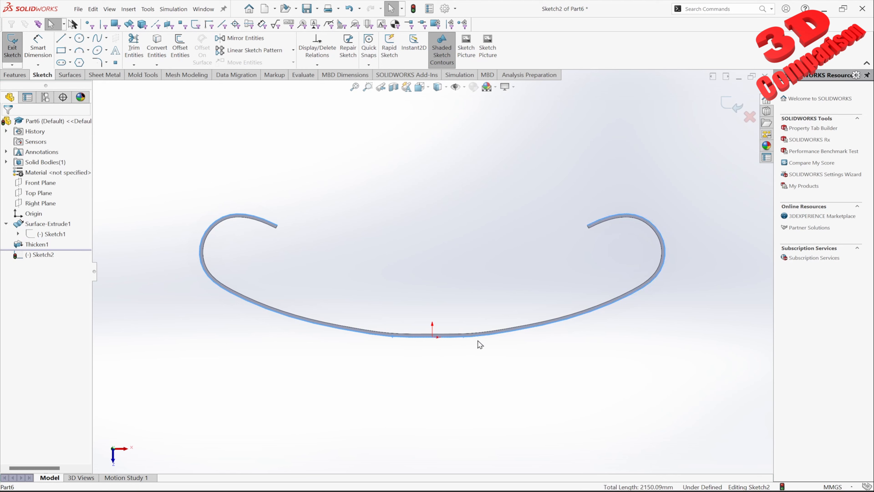
click(180, 47)
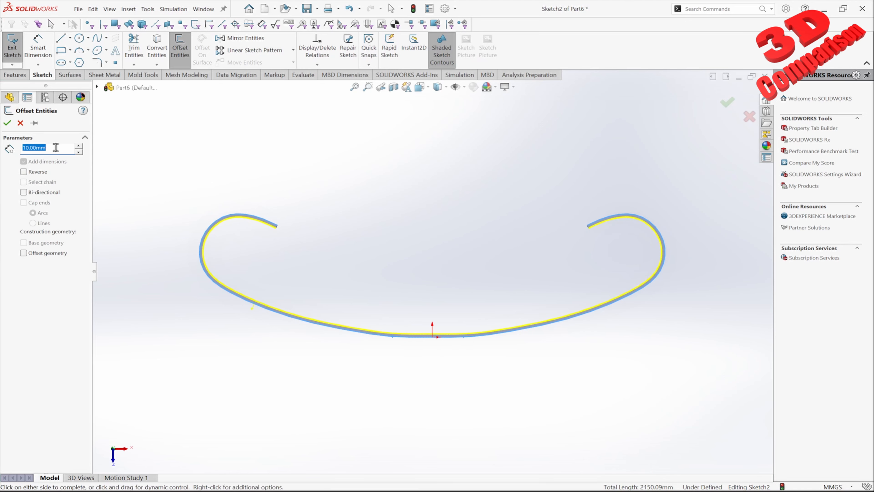
text(50)
key(Return)
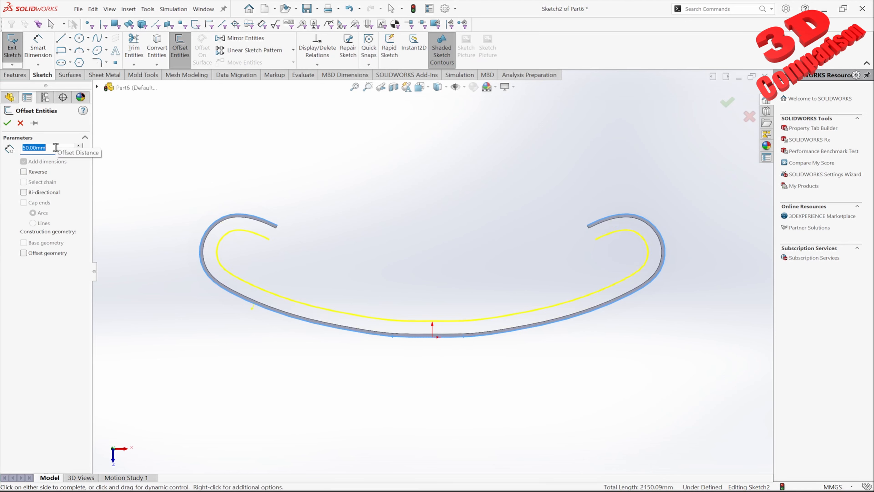
click(24, 172)
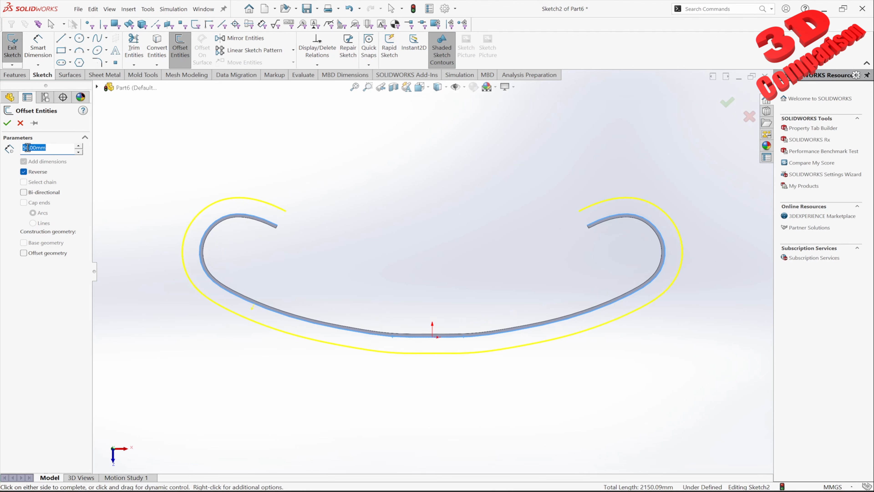
click(21, 124)
Close the offset outline at the back with a three-point arc between its two open ends, bulging toward the front wall
click(78, 51)
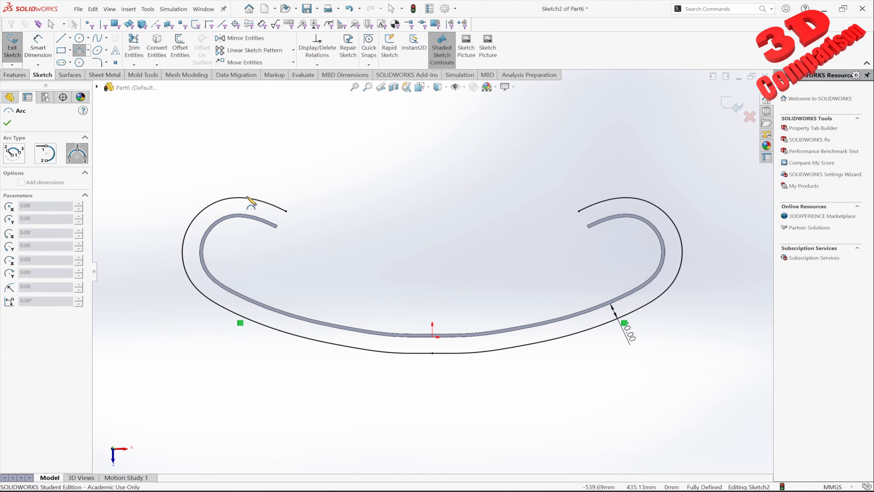
click(285, 211)
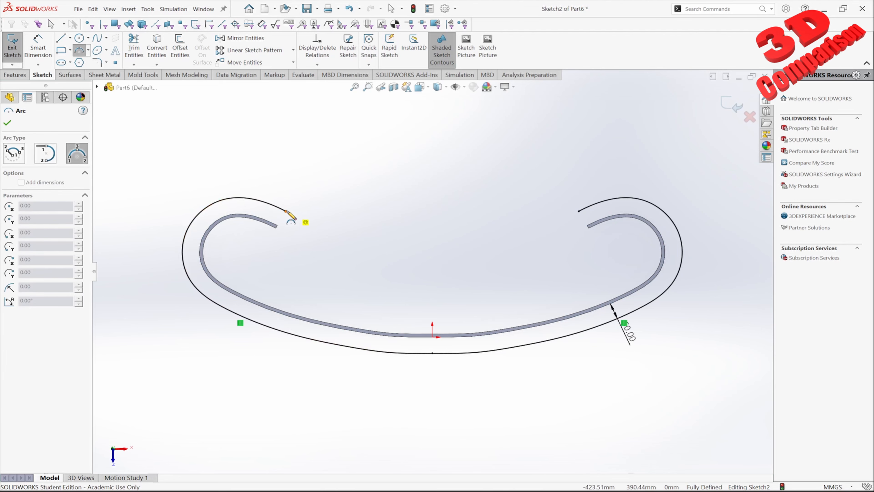
click(579, 210)
click(537, 229)
key(Escape)
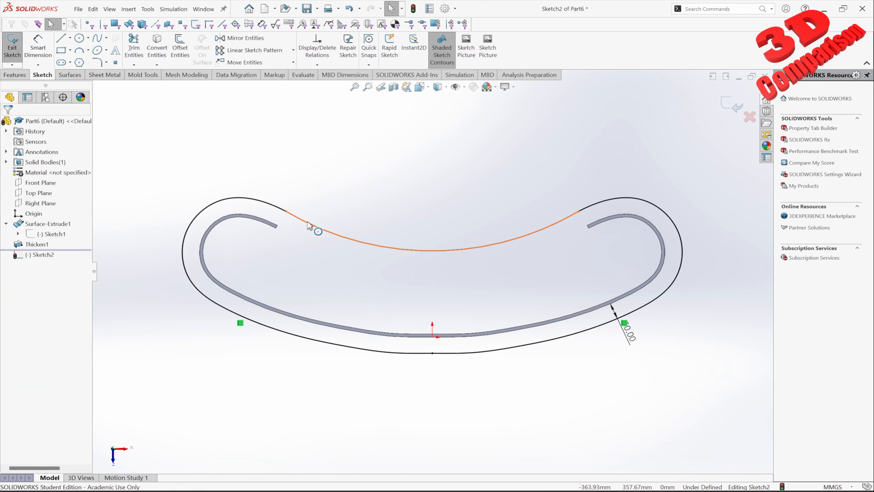
Add tangent relations between the back arc and the offset splines at both ends
click(306, 219)
ctrl+click(272, 206)
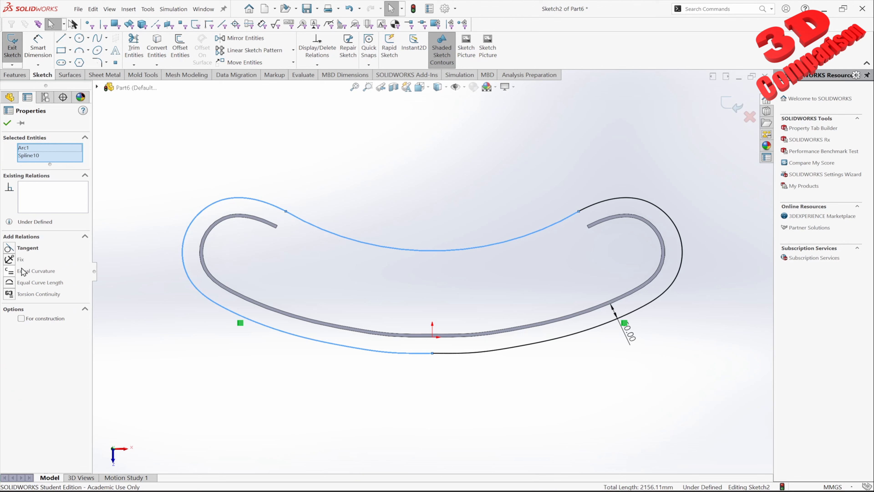
click(9, 249)
click(394, 172)
click(592, 206)
ctrl+click(572, 214)
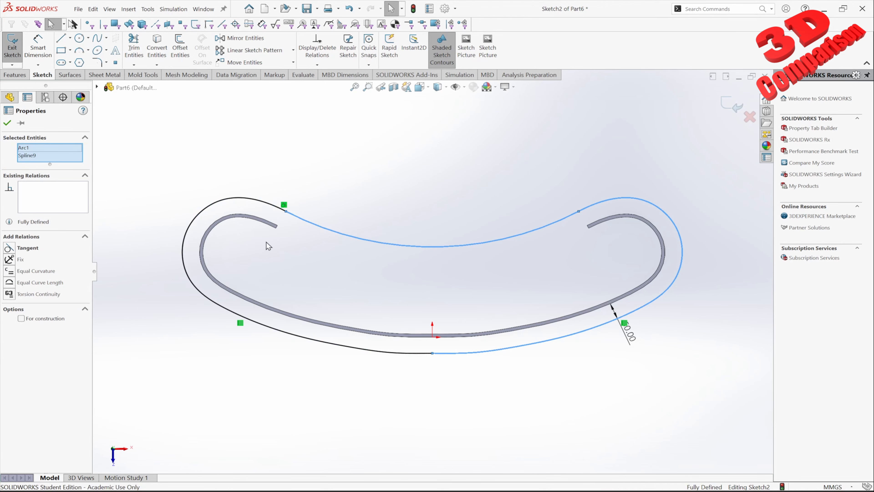
click(9, 249)
click(482, 180)
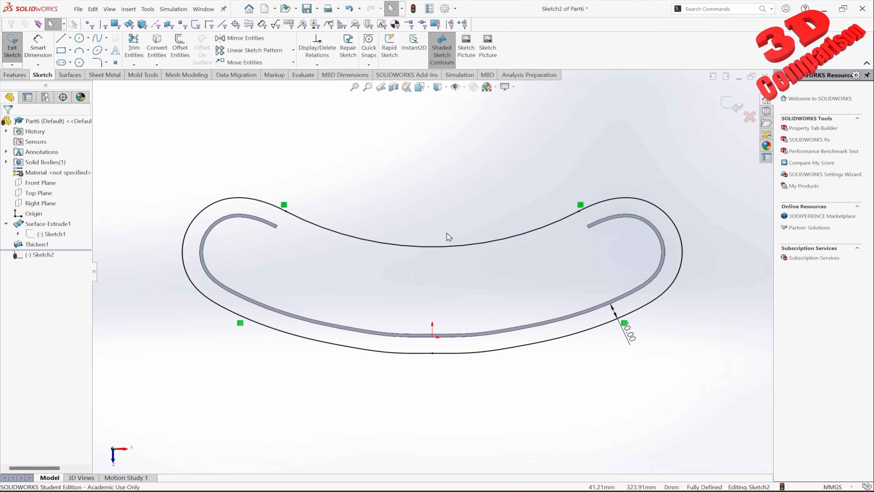
Extrude the closed outline upward 45 mm as the countertop with Merge result on, and inspect the desk
click(14, 74)
click(16, 47)
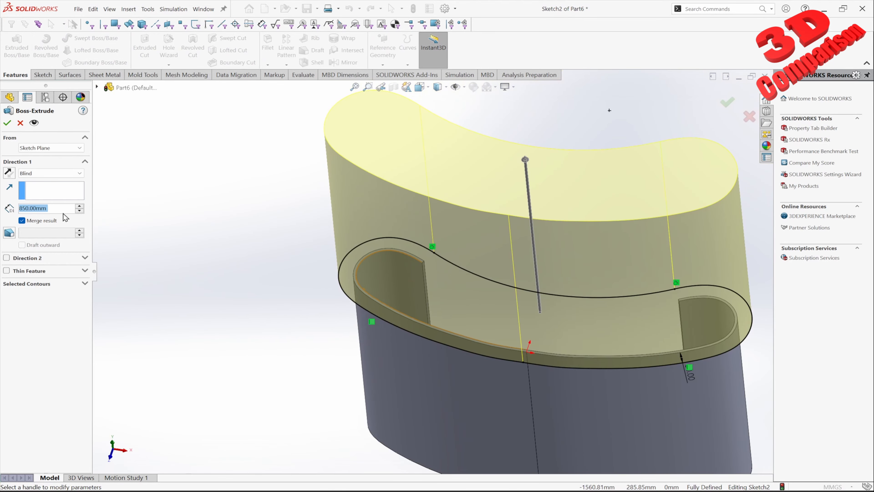
text(45)
key(Return)
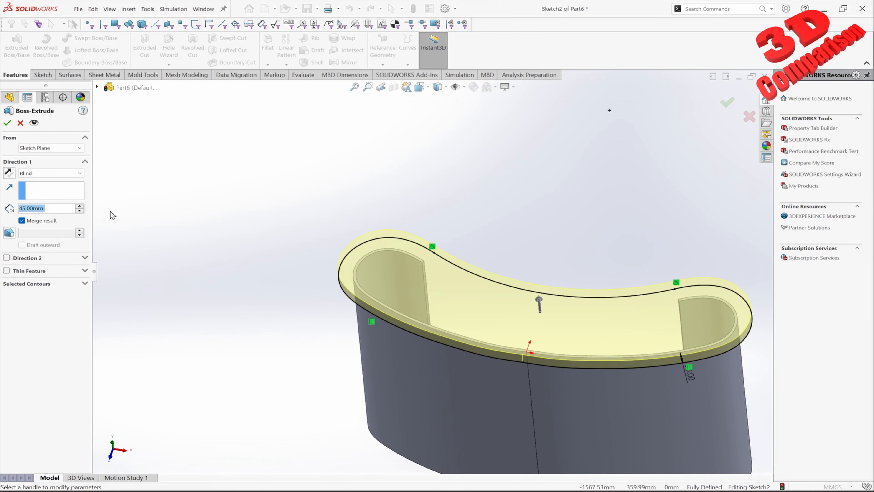
click(7, 123)
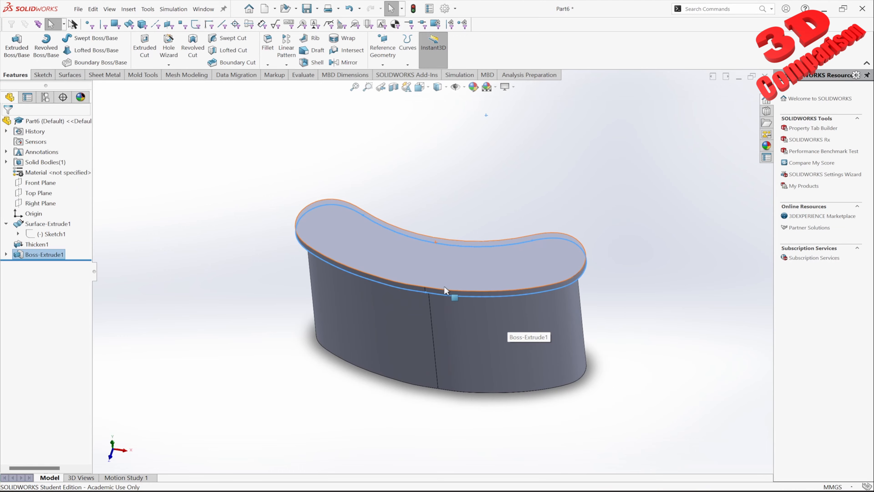
scroll(448, 296, up, 2)
middle_drag(453, 310, 462, 254)
click(239, 147)
middle_drag(211, 223, 205, 210)
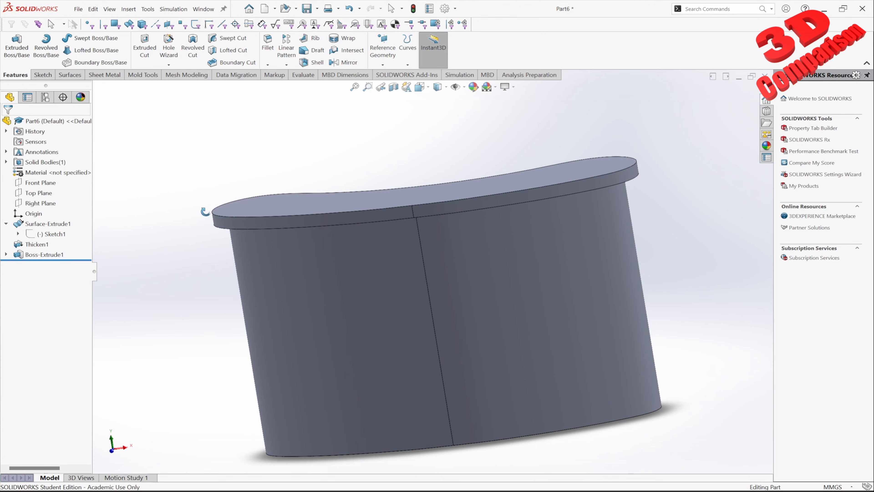
Export the part to the Desktop as an STL file named desk1
click(78, 8)
click(110, 125)
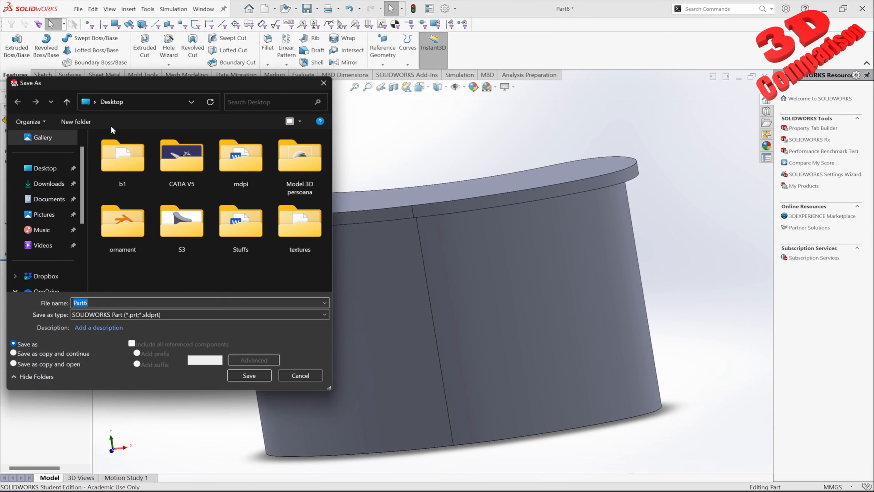
click(114, 313)
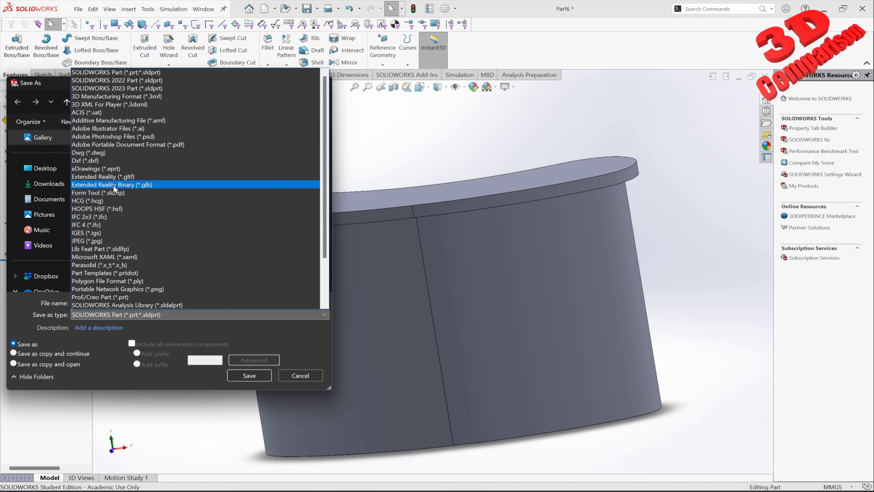
scroll(158, 241, down, 3)
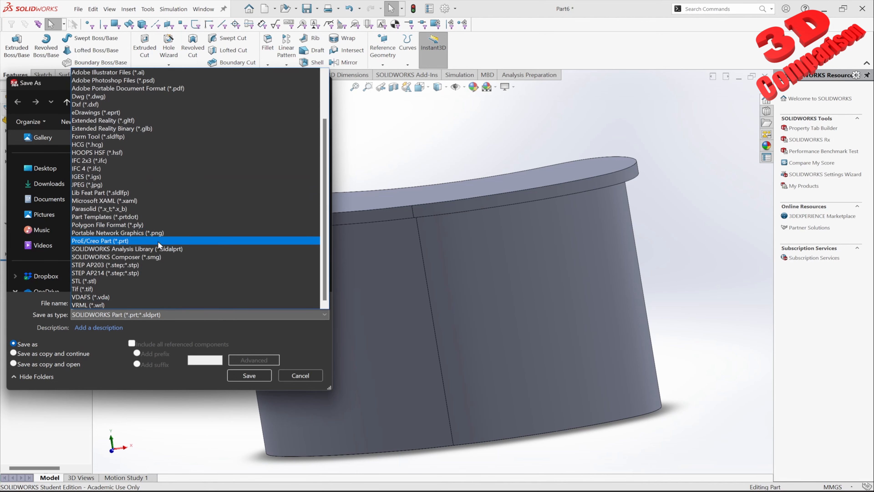
click(97, 282)
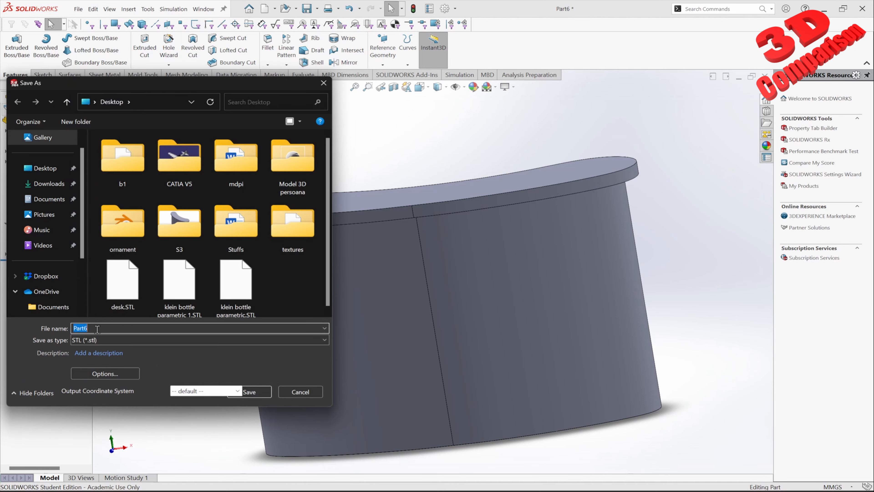
text(desk1)
click(268, 394)
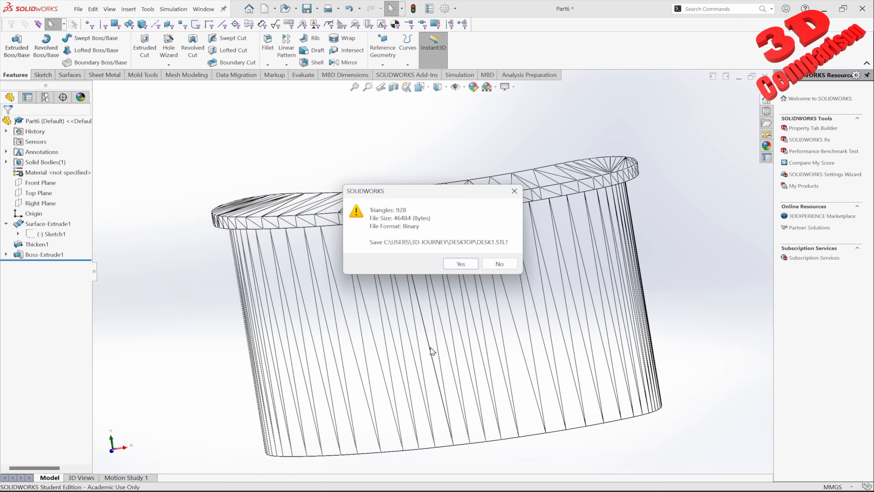
drag(407, 192, 351, 105)
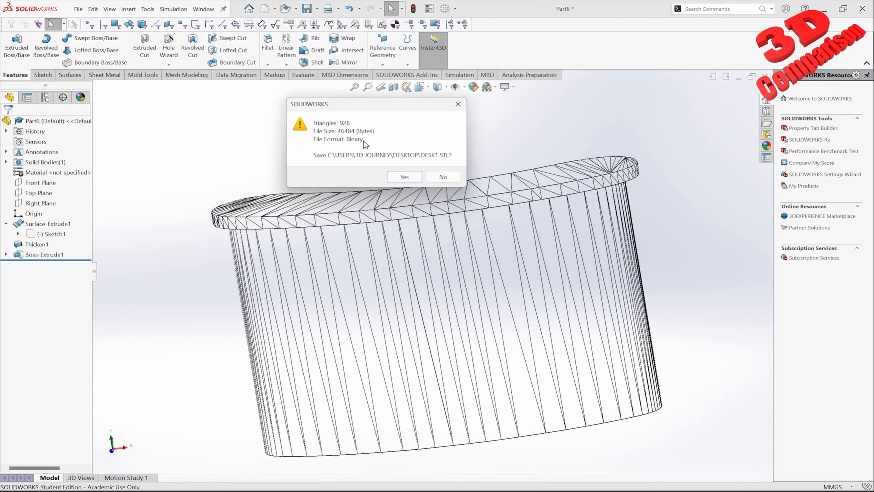
click(404, 176)
Switch to the expo desk file in Blender and import desk1.STL from the Desktop
click(630, 491)
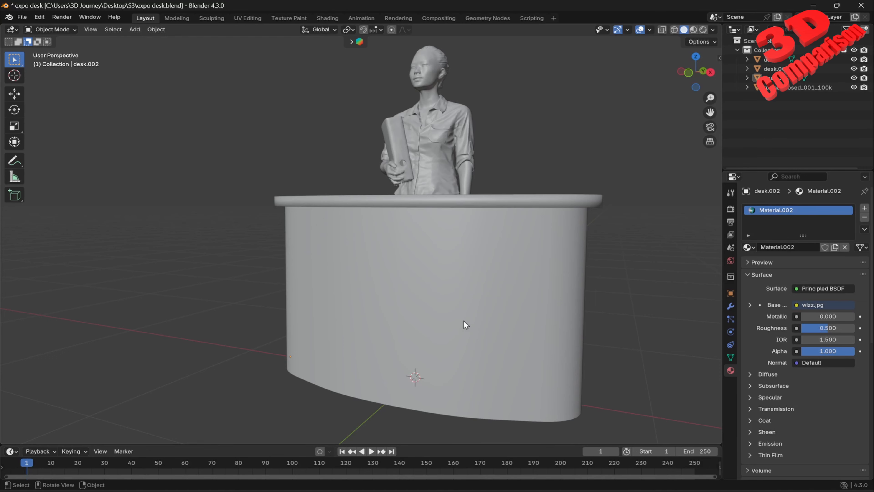
click(24, 19)
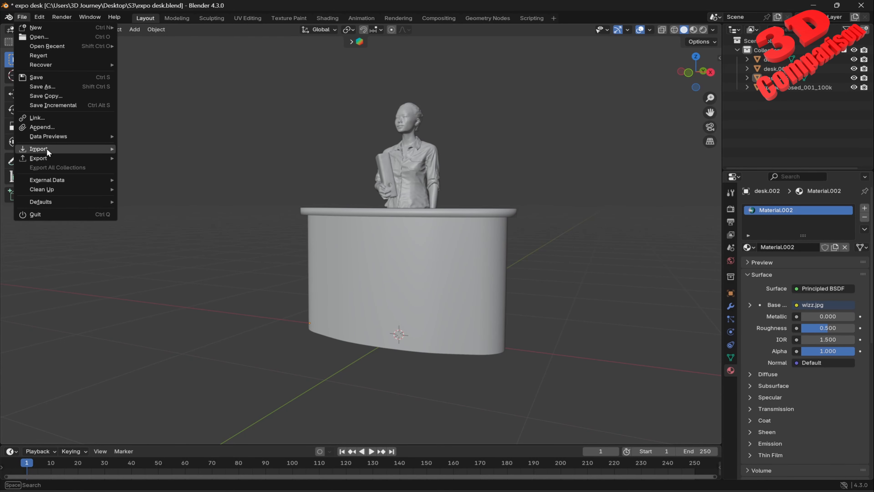
mouse_move(47, 148)
click(171, 204)
click(205, 174)
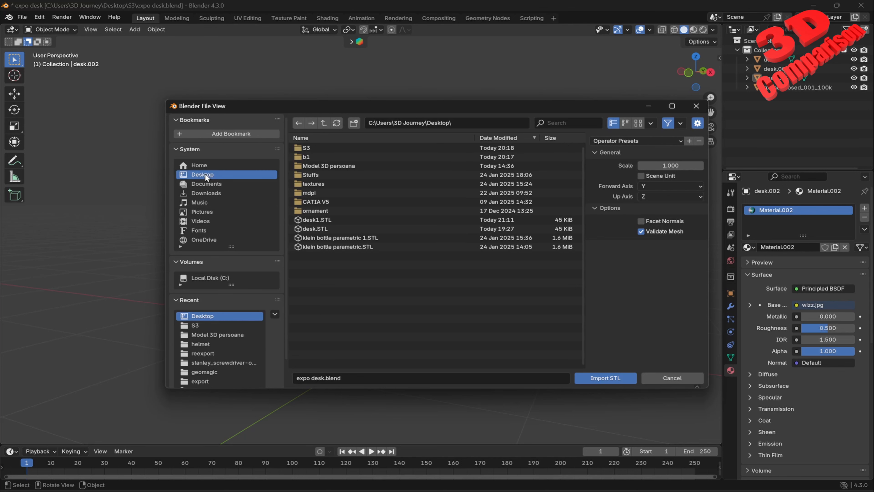
click(337, 219)
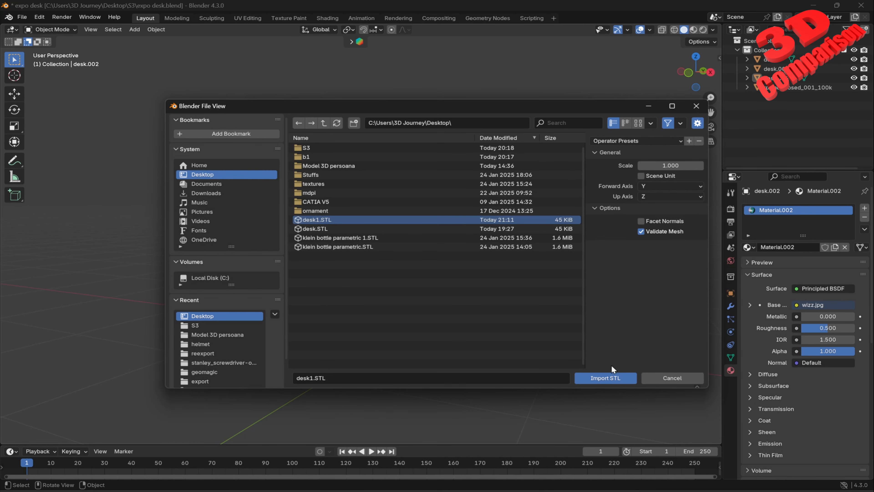
click(608, 377)
Scale the imported desk1 uniformly by 0.001 to bring it to the size of the existing expo desk
scroll(496, 249, down, 15)
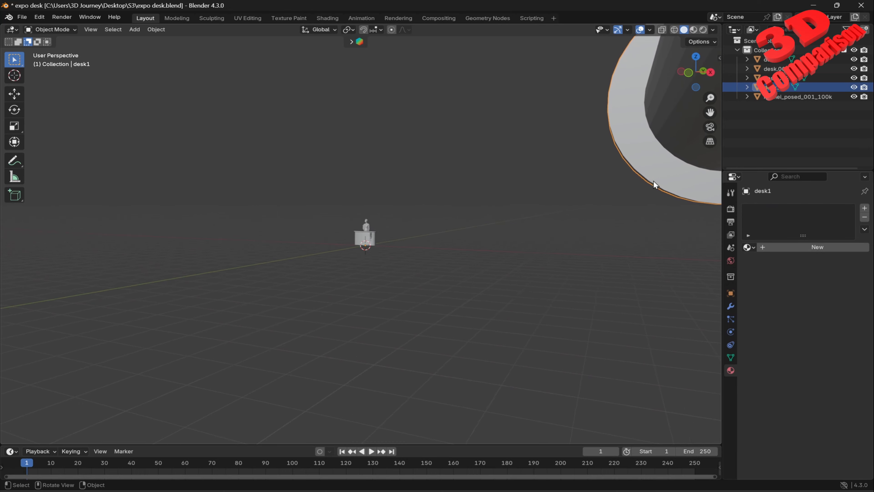
scroll(394, 233, up, 10)
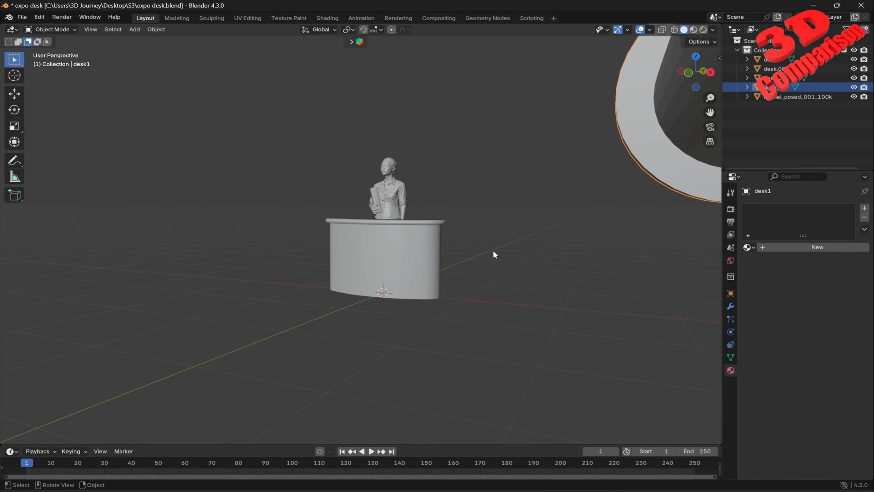
text(s)
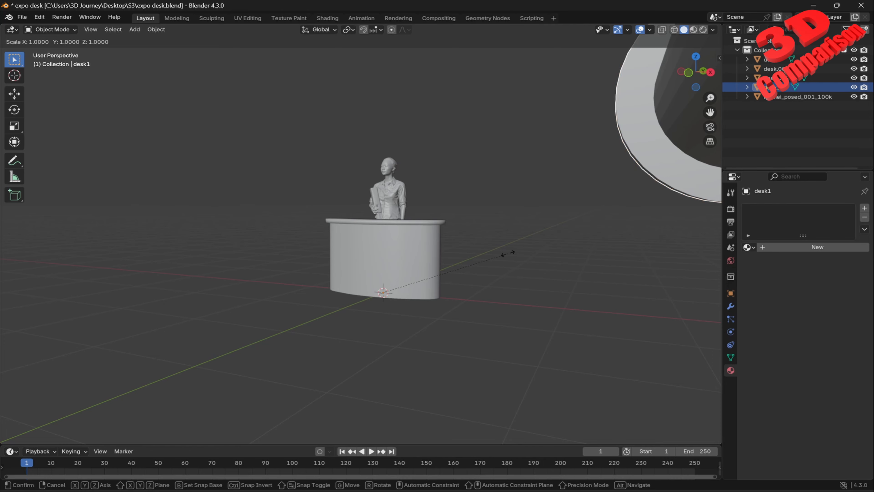
text(0.)
text(1)
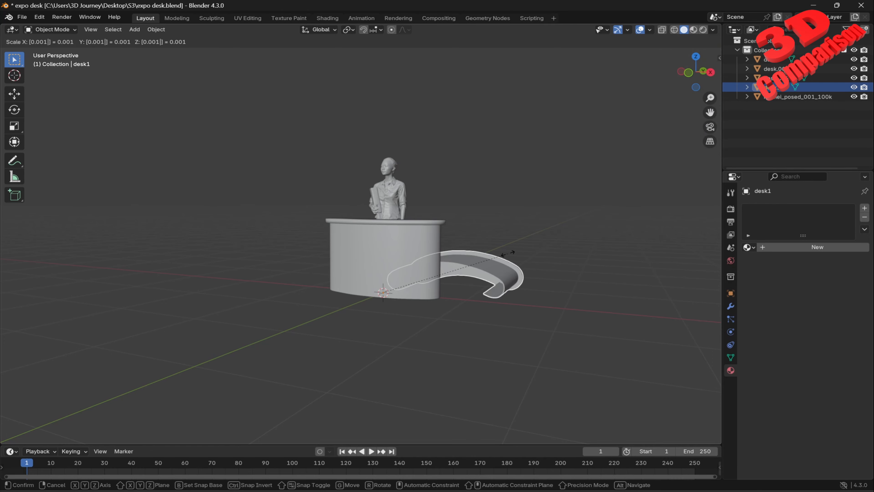
key(Return)
Rotate desk1 about the global X axis until it stands upright
middle_drag(582, 230, 456, 254)
middle_drag(513, 306, 501, 297)
key(r)
key(z)
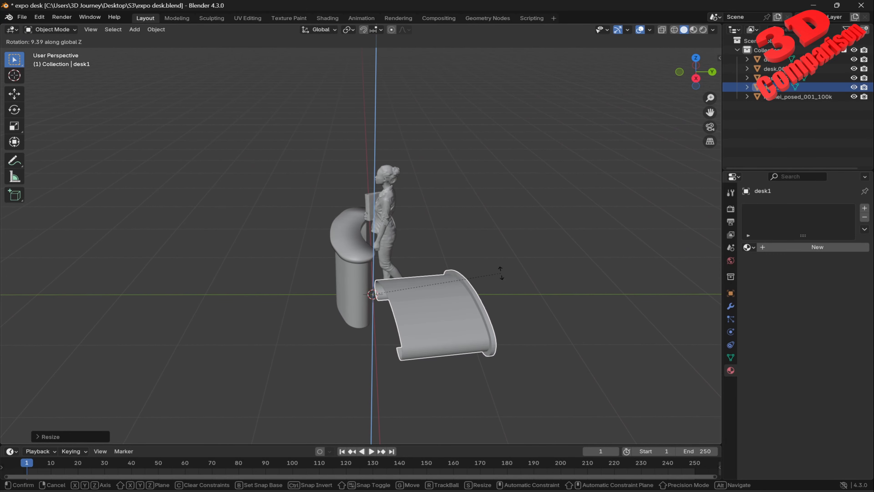
key(y)
key(x)
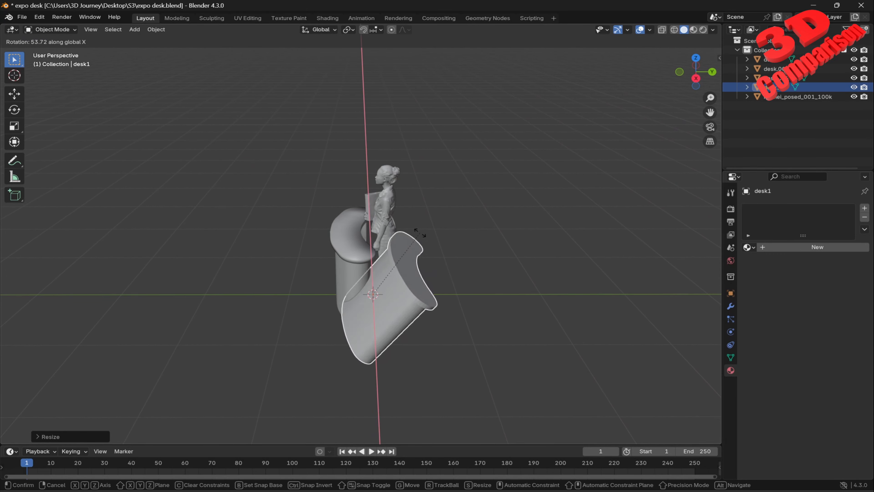
click(371, 242)
Move desk1 about 1 m along the global X axis to place it beside the existing desk
middle_drag(443, 334, 508, 270)
key(shift+d)
key(x)
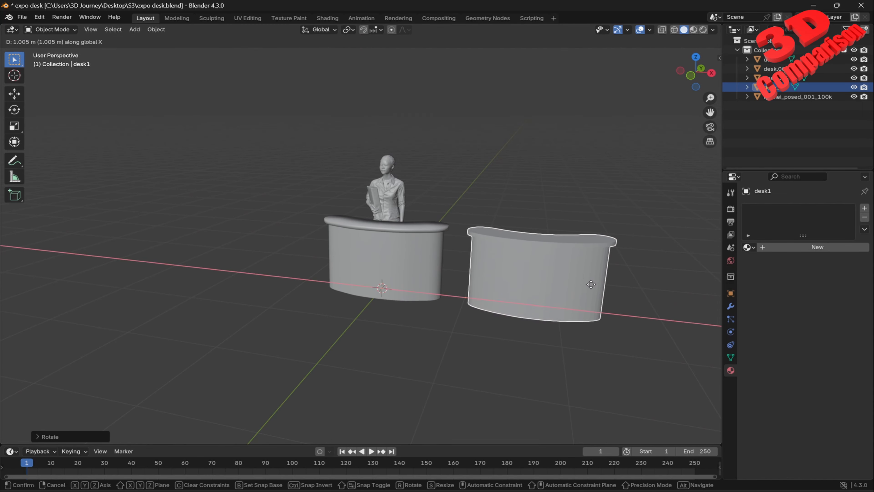
click(585, 288)
Apply Shade Smooth to desk1 and inspect its curved faces
middle_drag(584, 289, 417, 225)
scroll(458, 246, up, 3)
scroll(432, 209, up, 2)
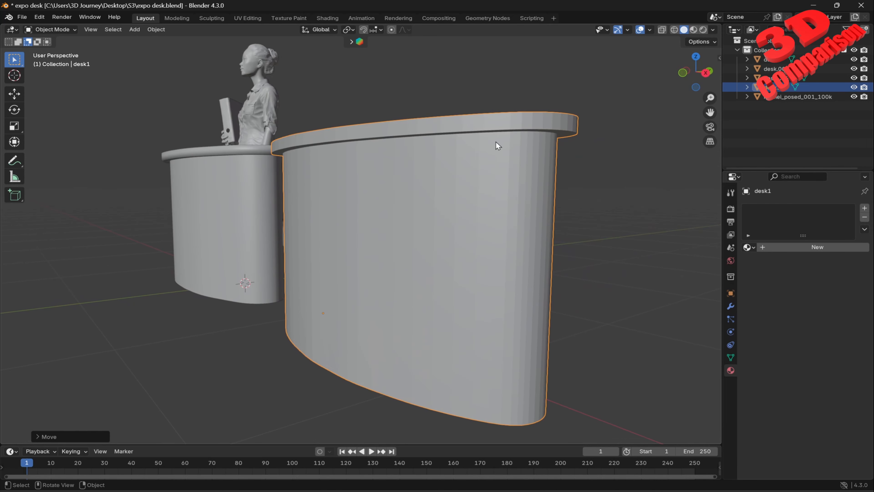
right_click(489, 173)
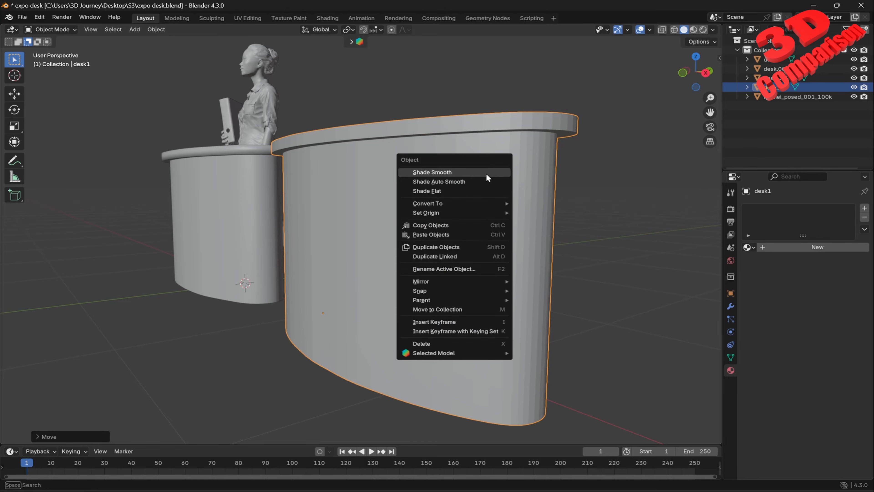
click(487, 173)
middle_drag(485, 173, 541, 174)
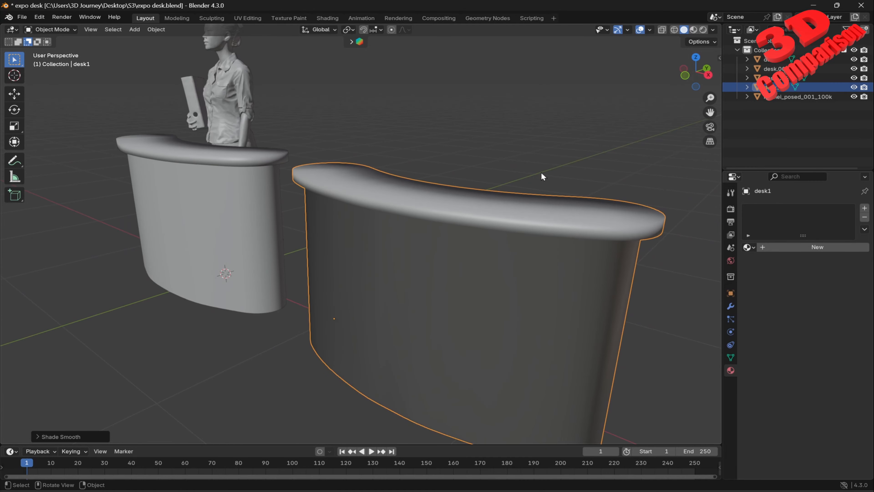
Display the scene in Material Preview and select the existing desk's countertop to check its material
click(693, 30)
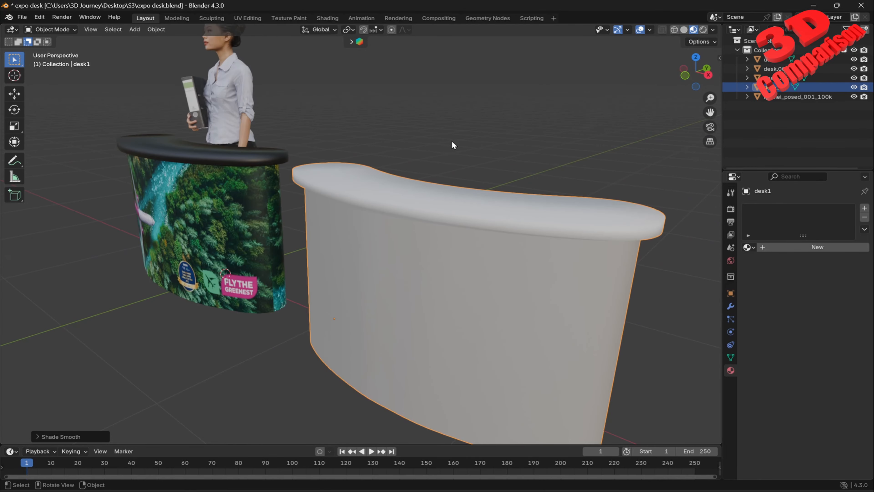
click(228, 154)
click(235, 189)
click(238, 152)
middle_drag(255, 200, 319, 182)
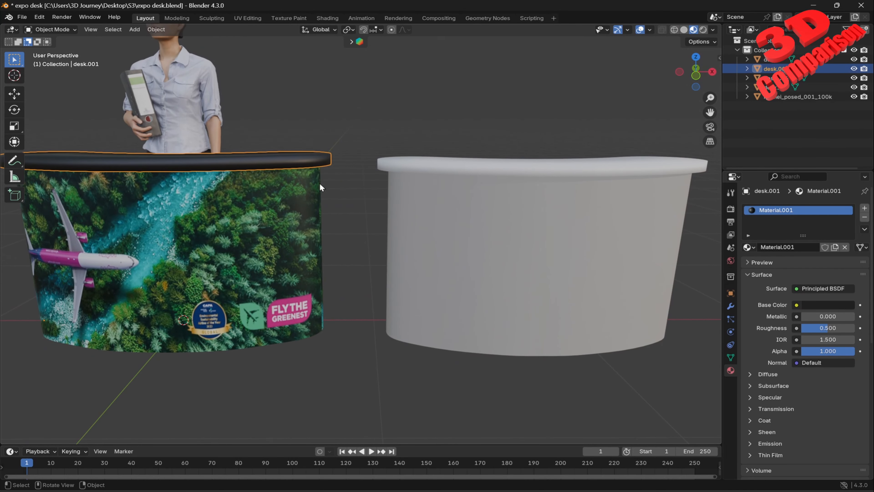
Select desk1 and open its mesh in Edit Mode
click(506, 214)
middle_drag(507, 213, 413, 240)
key(Tab)
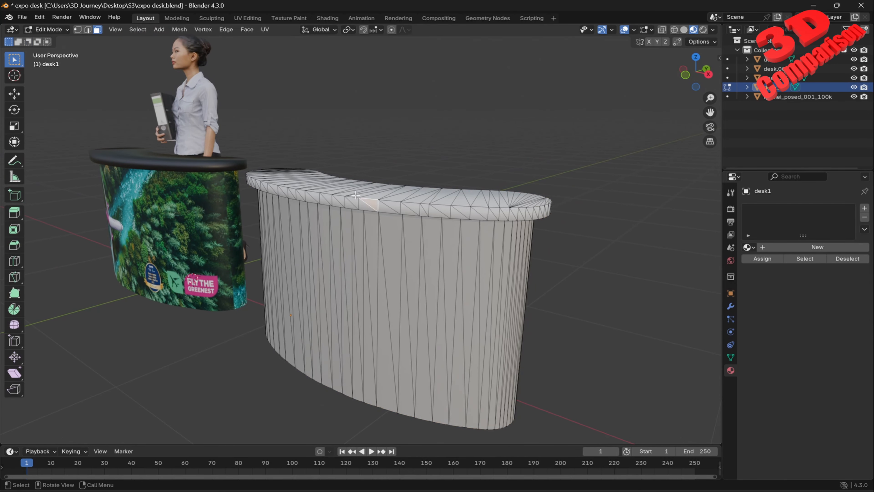
Try to select only the countertop by growing the selection from one of its top faces
click(370, 192)
key(ctrl+KP_Add)
key(ctrl+KP_Add)
key(ctrl+KP_Add)
key(ctrl+KP_Add)
key(ctrl+KP_Add)
key(ctrl+KP_Add)
key(ctrl+KP_Add)
key(ctrl+KP_Add)
key(ctrl+KP_Add)
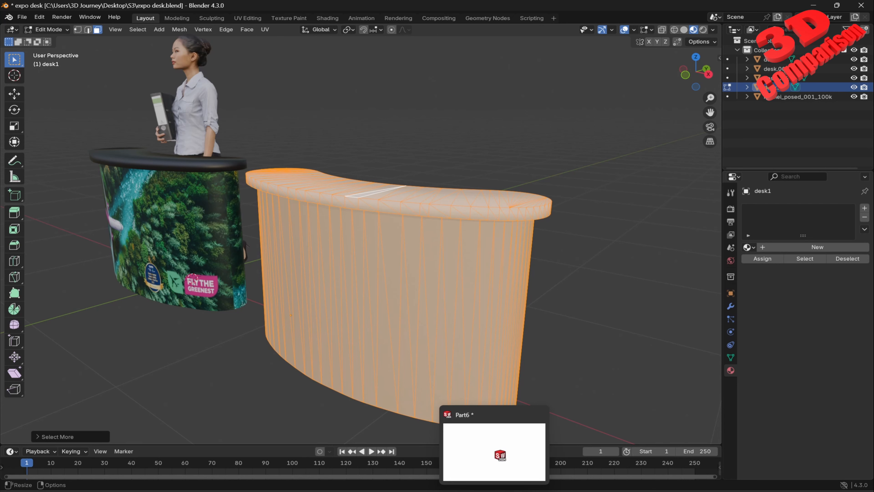
middle_drag(578, 263, 404, 221)
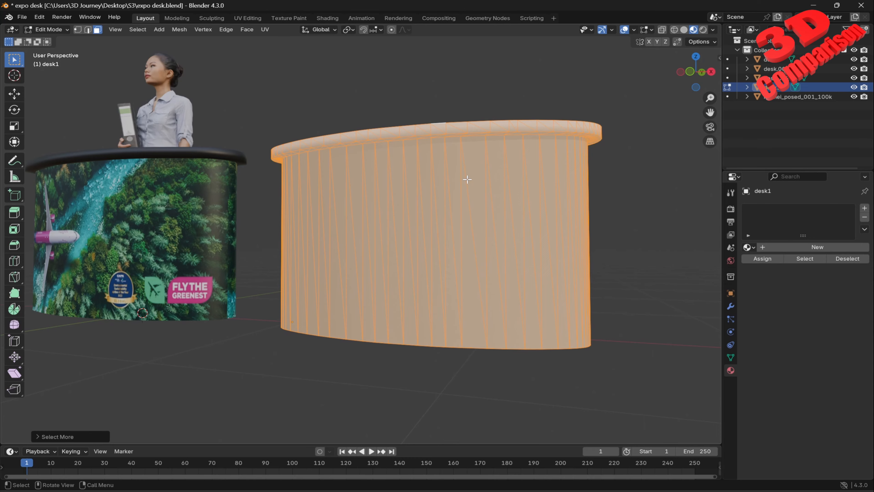
mouse_move(495, 152)
middle_down()
mouse_move(452, 168)
mouse_move(451, 182)
mouse_move(474, 180)
mouse_move(510, 157)
middle_up()
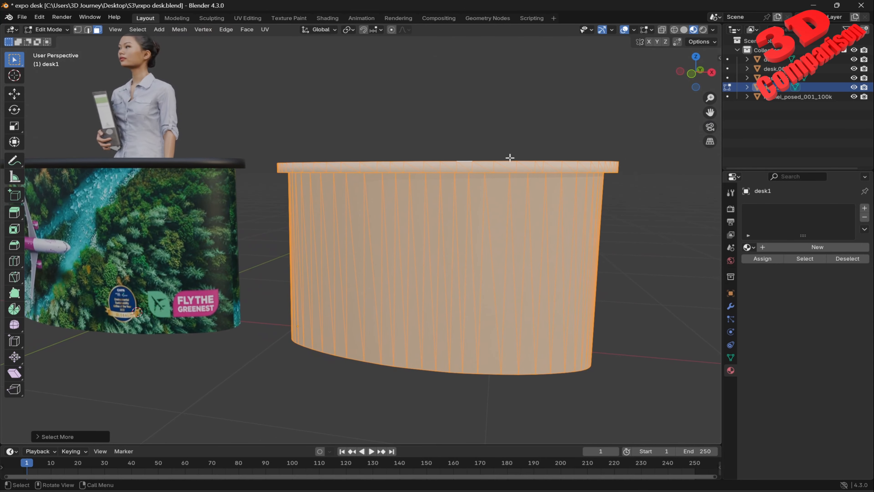
click(517, 130)
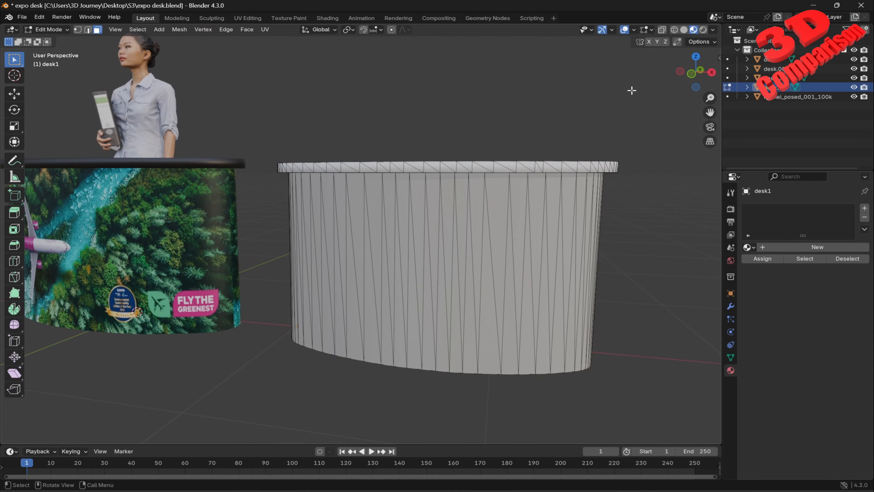
Turn on X-ray and vertex selection, and box-select all vertices of desk1's countertop
click(663, 30)
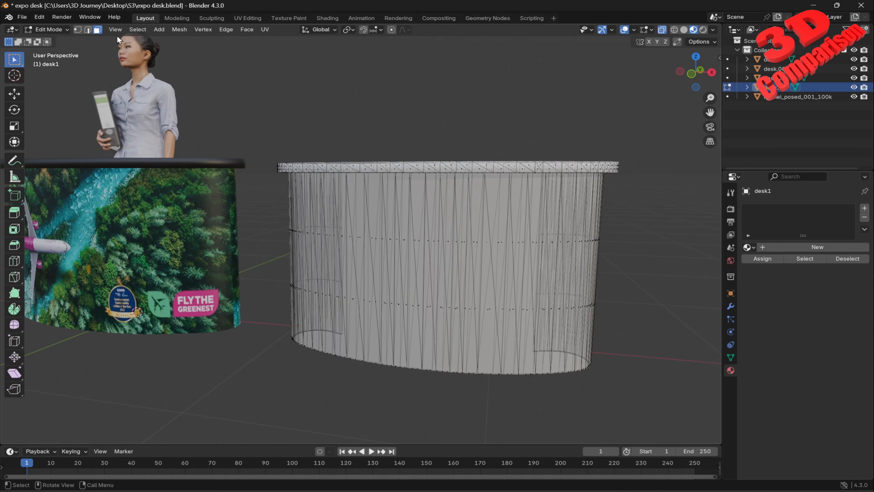
click(78, 30)
drag(267, 139, 643, 187)
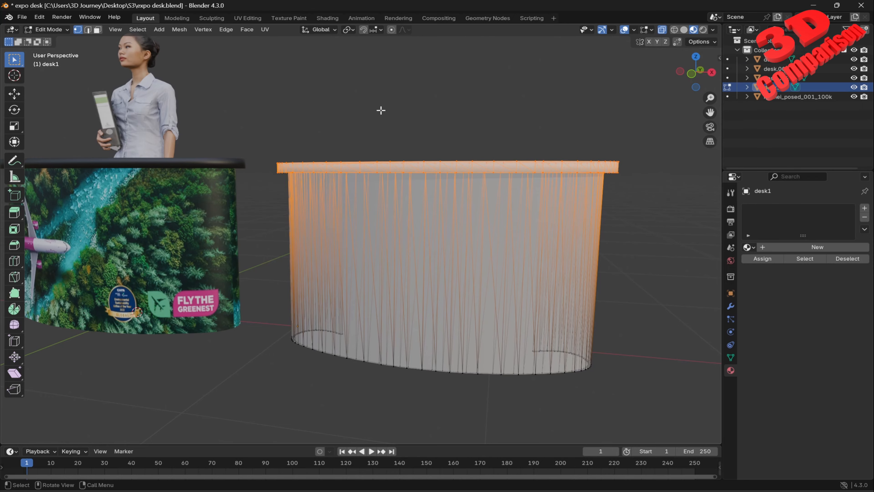
drag(250, 131, 645, 212)
drag(675, 197, 674, 196)
mouse_move(574, 182)
middle_down()
mouse_move(431, 185)
mouse_move(481, 180)
mouse_move(500, 202)
middle_up()
key(alt+z)
click(693, 30)
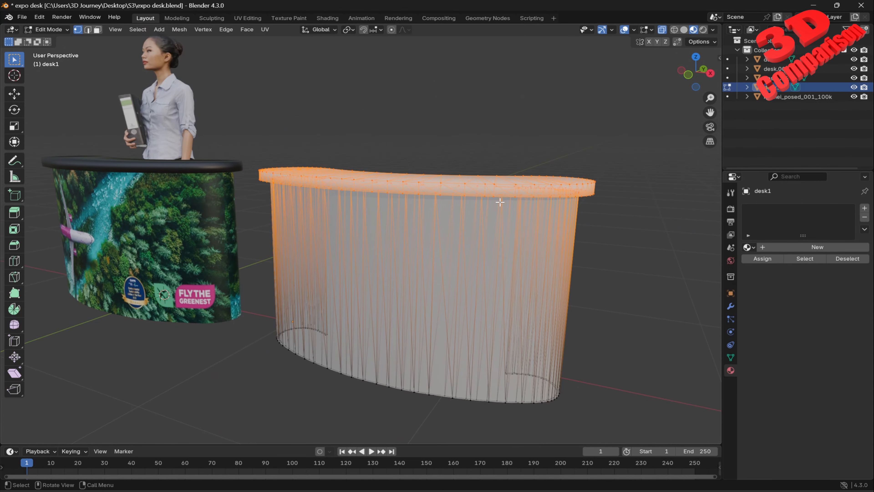
Separate the selected countertop into its own object and select it in Object Mode
key(p)
click(500, 202)
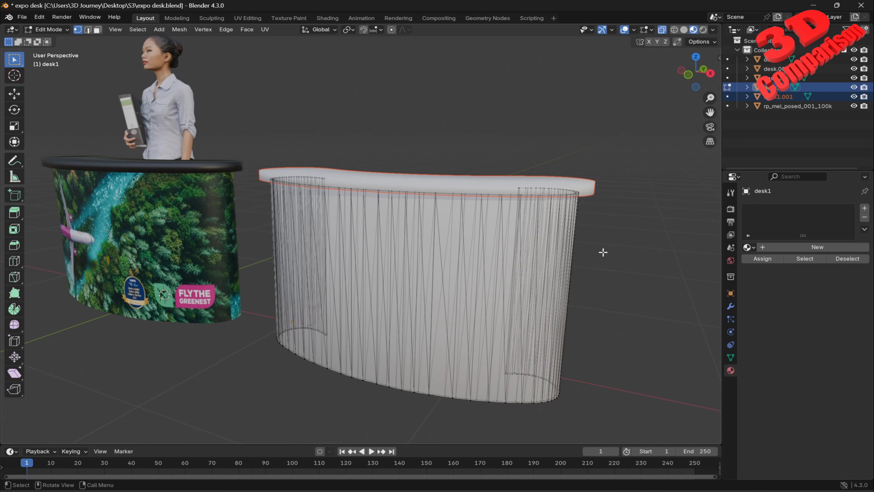
key(Tab)
click(513, 192)
middle_drag(510, 196, 485, 227)
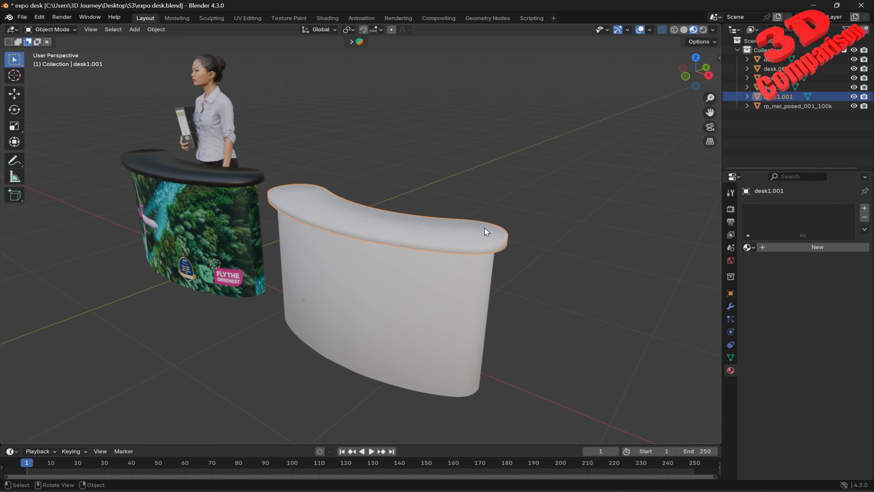
Try lifting the separated countertop along Z to check that it is detached from the desk body
key(g)
key(z)
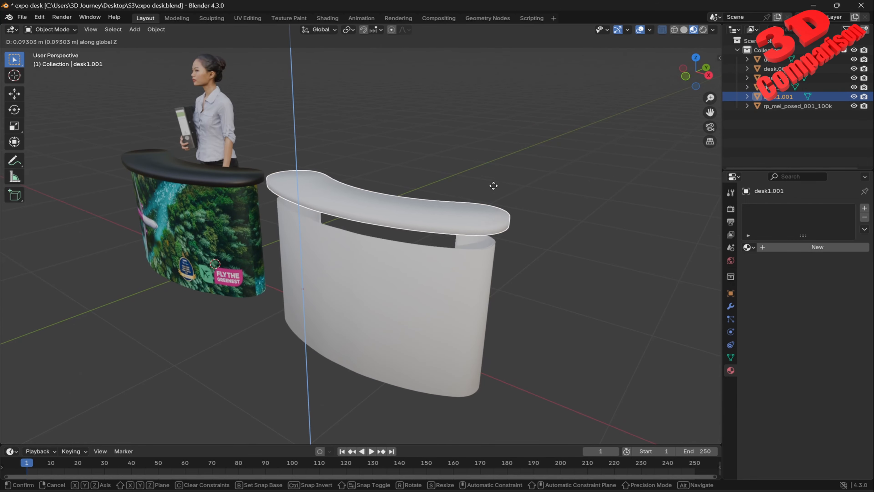
click(501, 207)
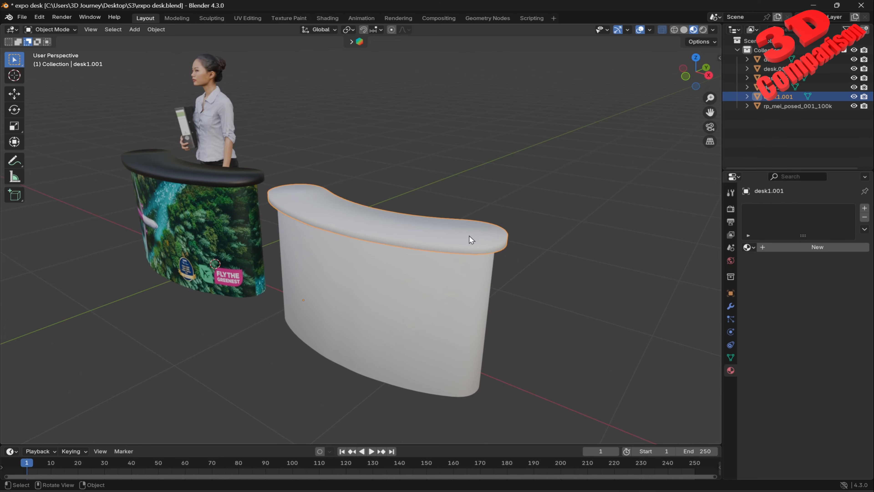
Give the countertop a new material with a near-black base color and compare it with the existing desk
scroll(471, 239, up, 2)
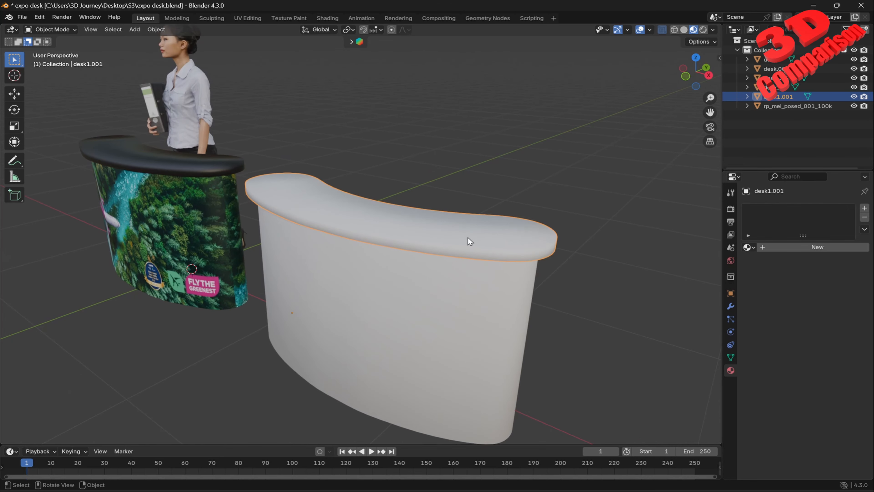
click(769, 246)
click(815, 304)
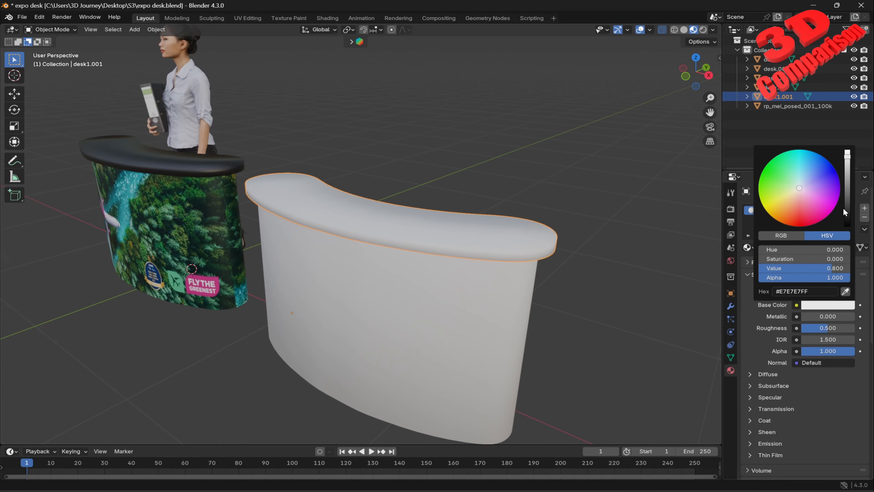
drag(847, 207, 847, 213)
click(594, 229)
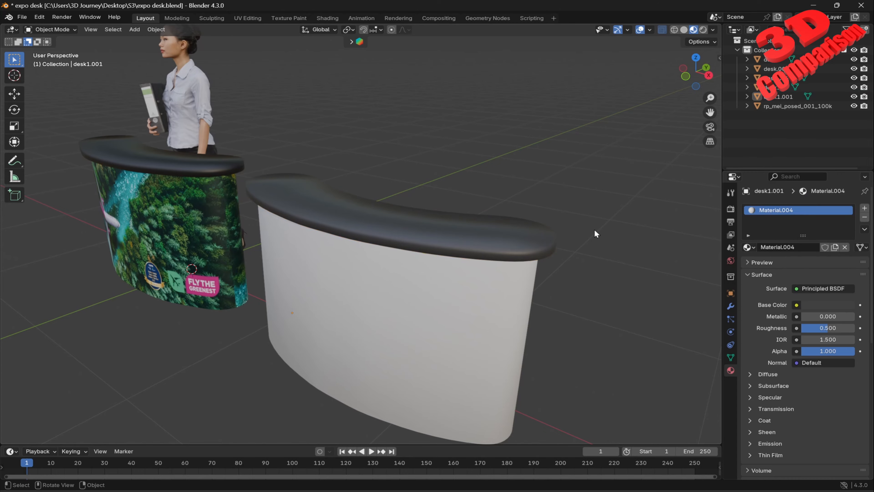
middle_drag(595, 231, 515, 240)
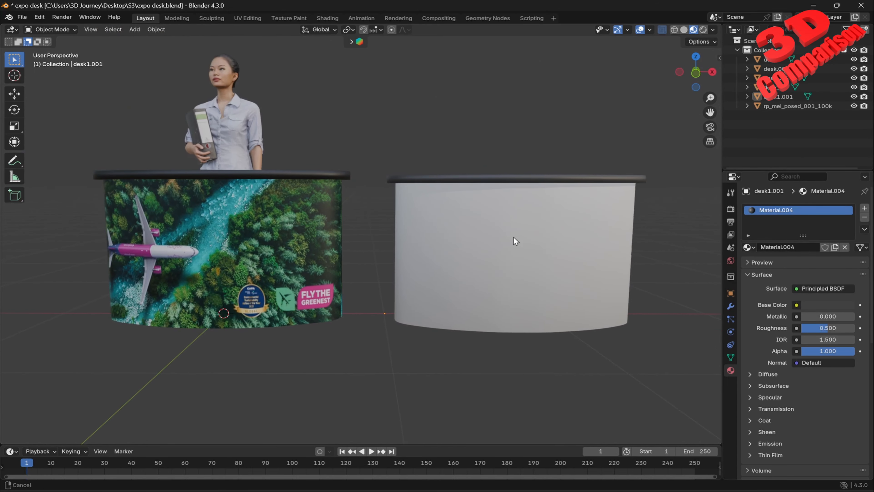
middle_drag(329, 227, 359, 244)
Switch to the desk part in SOLIDWORKS and open Sketch1 under Surface-Extrude1 for editing
middle_drag(477, 230, 480, 270)
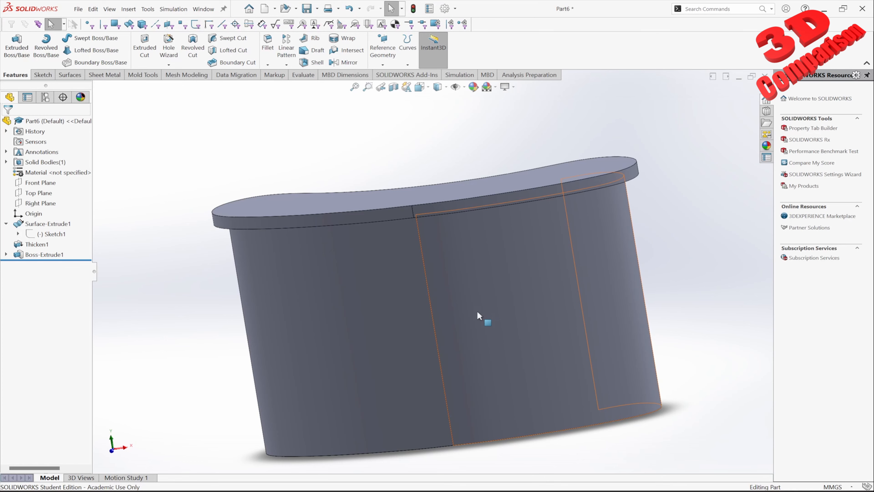
scroll(426, 332, up, 2)
scroll(426, 332, down, 2)
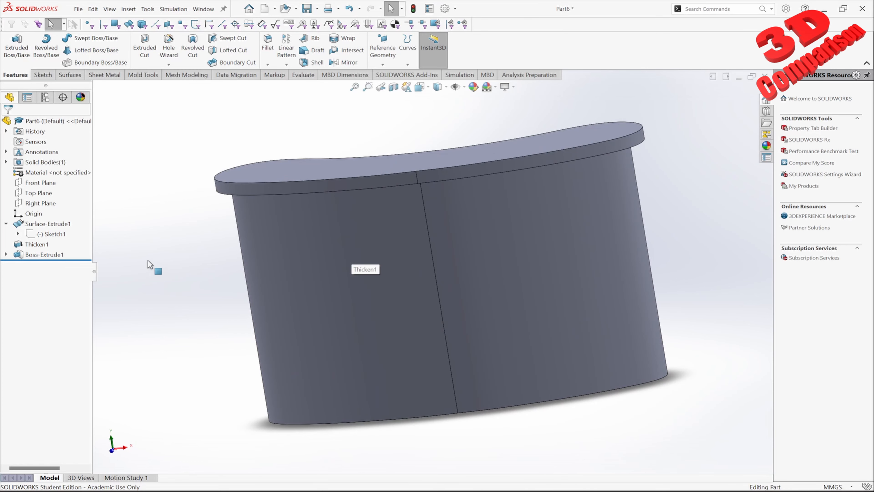
click(54, 236)
middle_drag(404, 306, 383, 322)
right_click(63, 238)
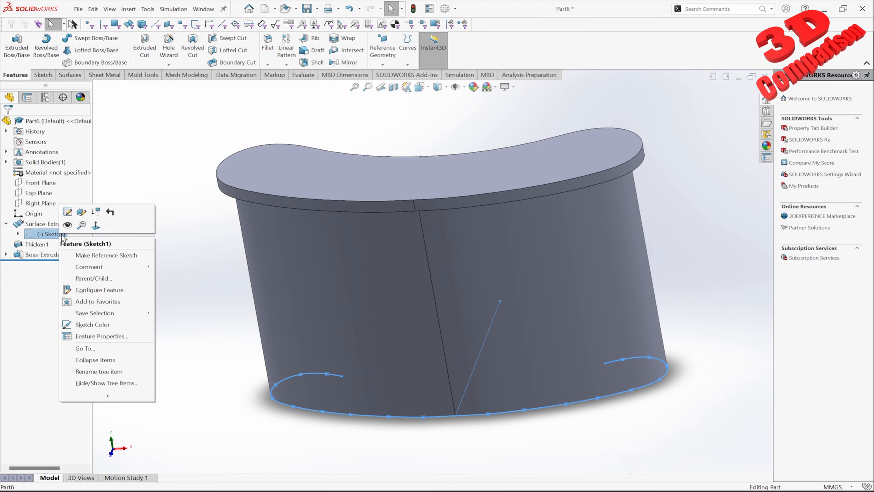
click(81, 219)
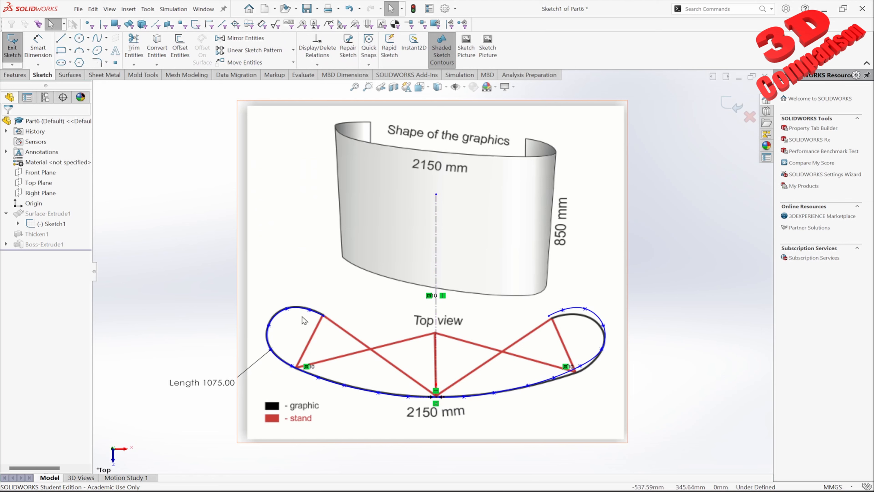